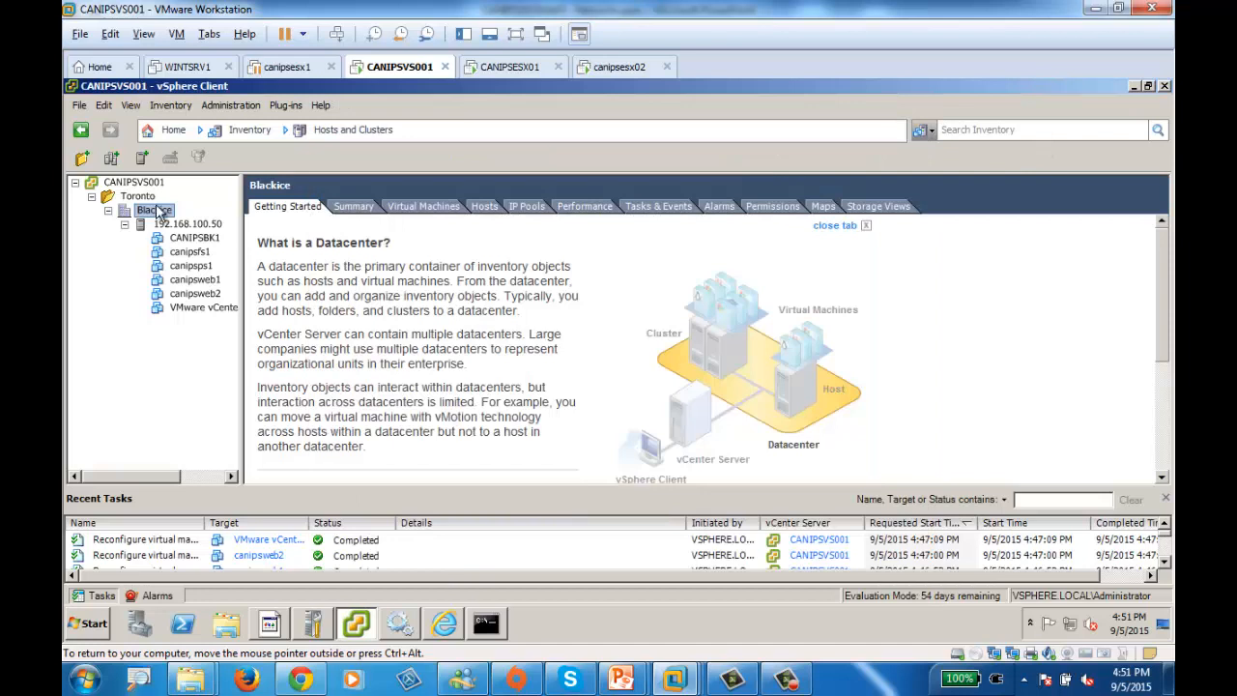
- Start adding host 192.168.100.60 to the Blackice datacenter with username root and the account password, trusting the host's certificate
right_click(155, 214)
left_click(203, 279)
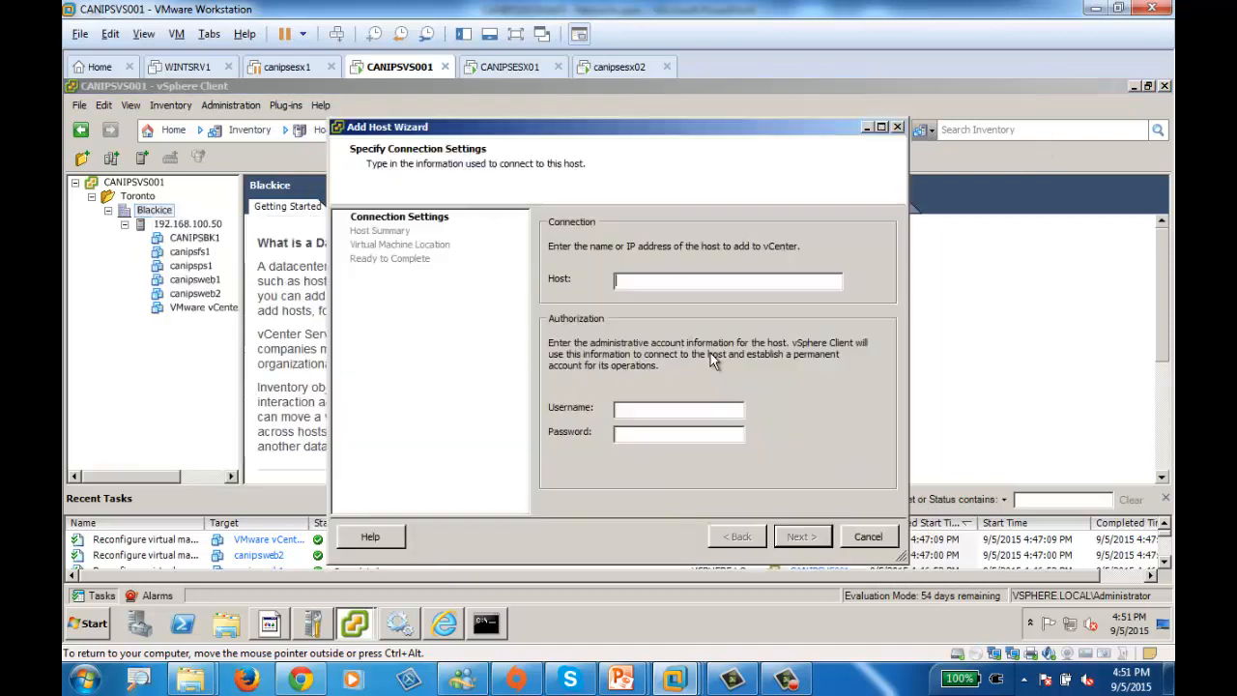
type("191")
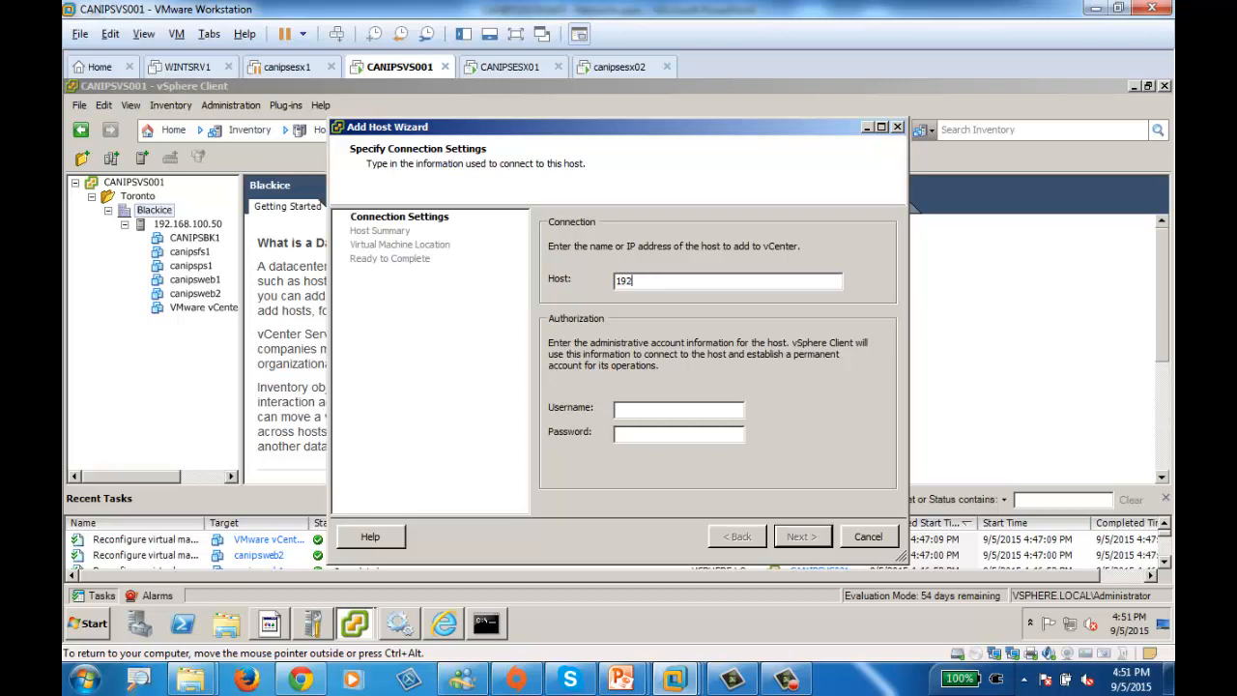
type(".168.100.60root")
key("Tab")
type("*********")
key("Return")
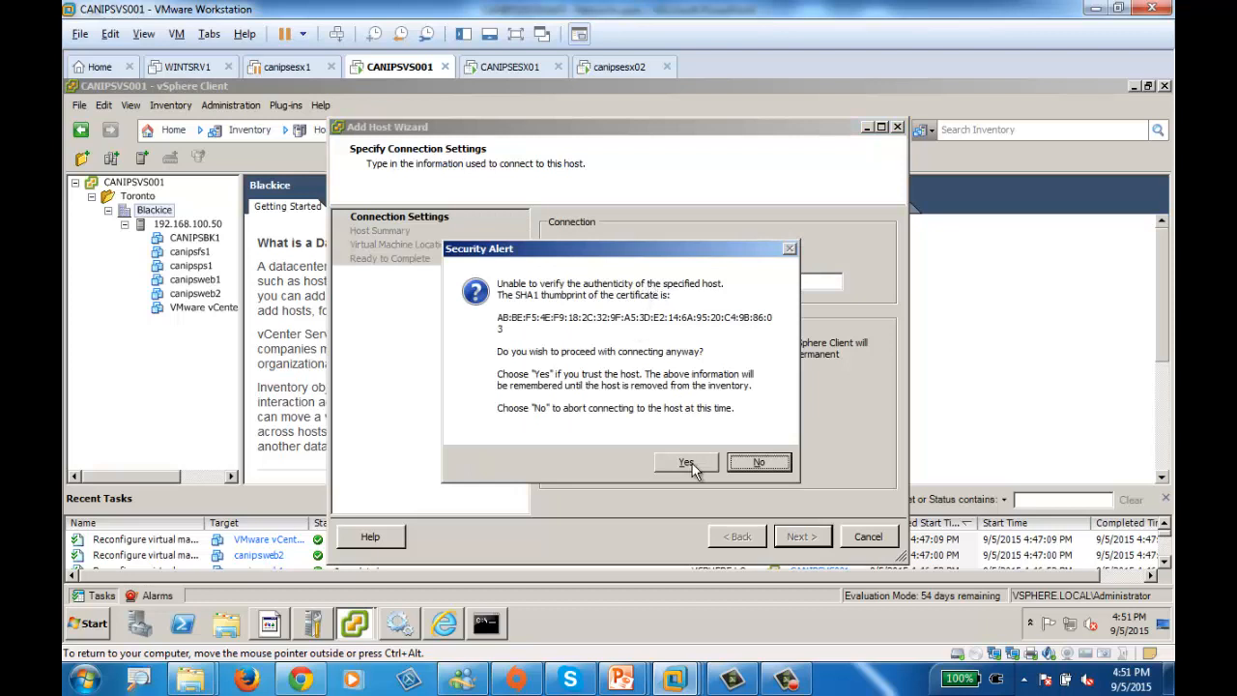
key("Return")
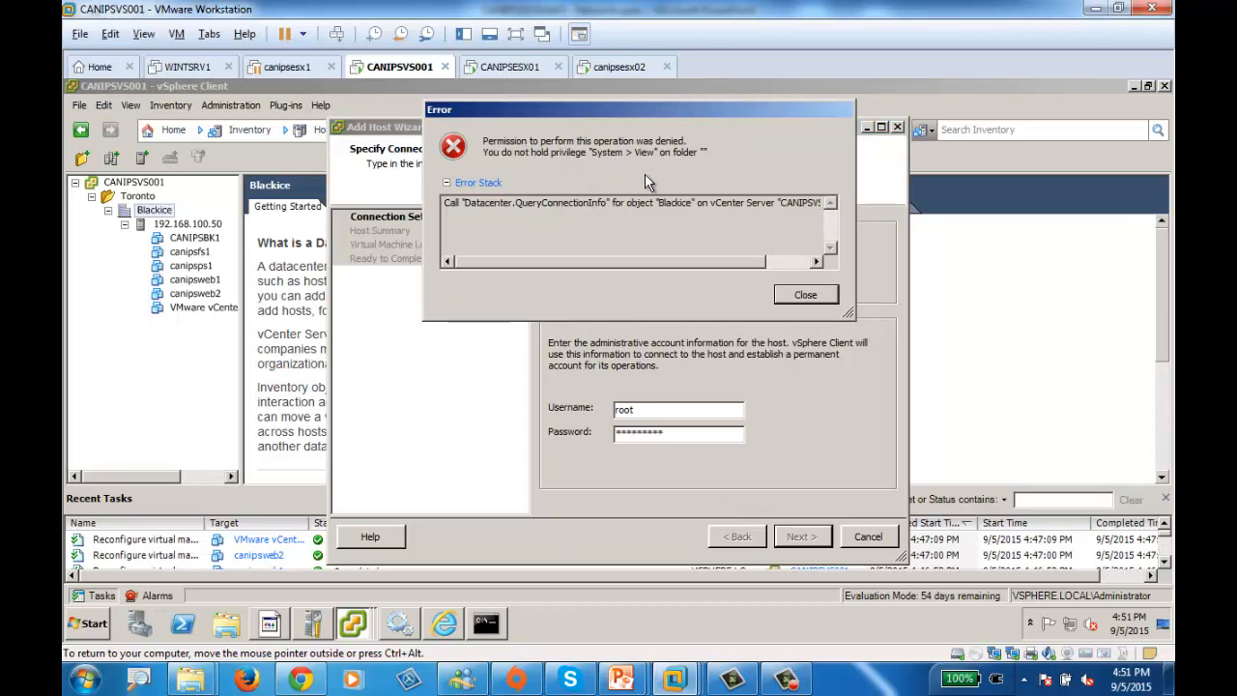
left_click(822, 300)
- Switch to the canipsesx02 console and log in to System Customization as root with the account password
left_click(606, 68)
left_click(635, 204)
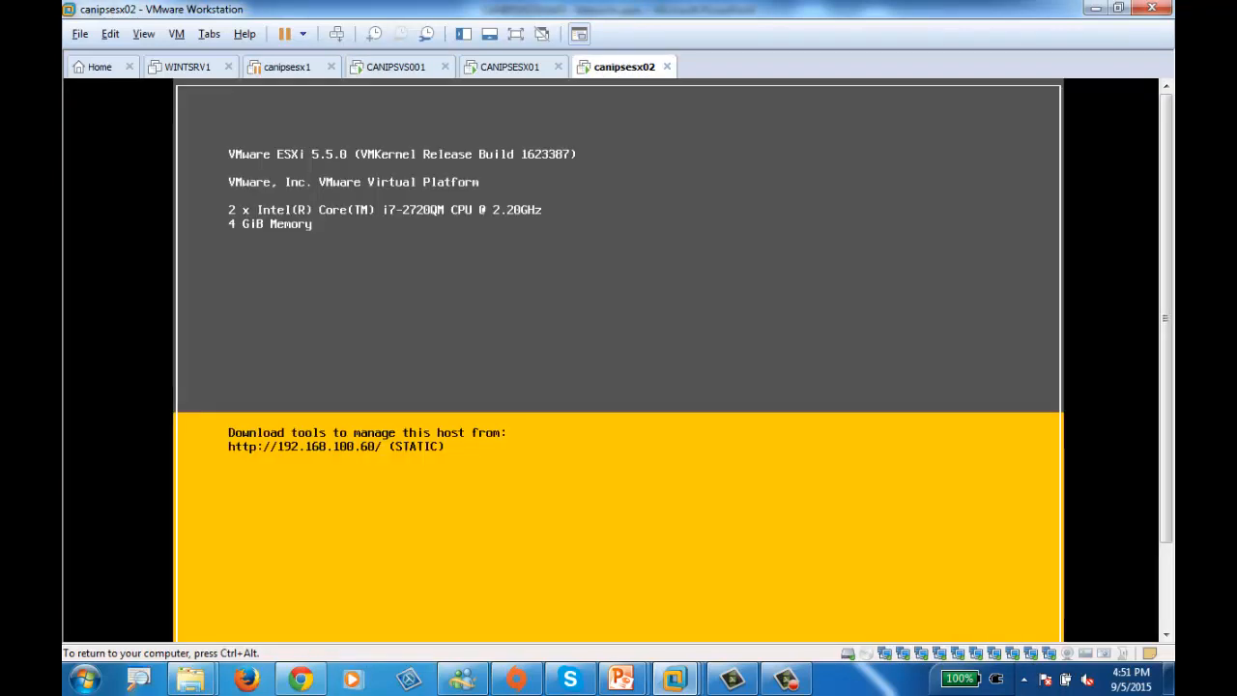
key("F2")
key("Tab")
type("*********")
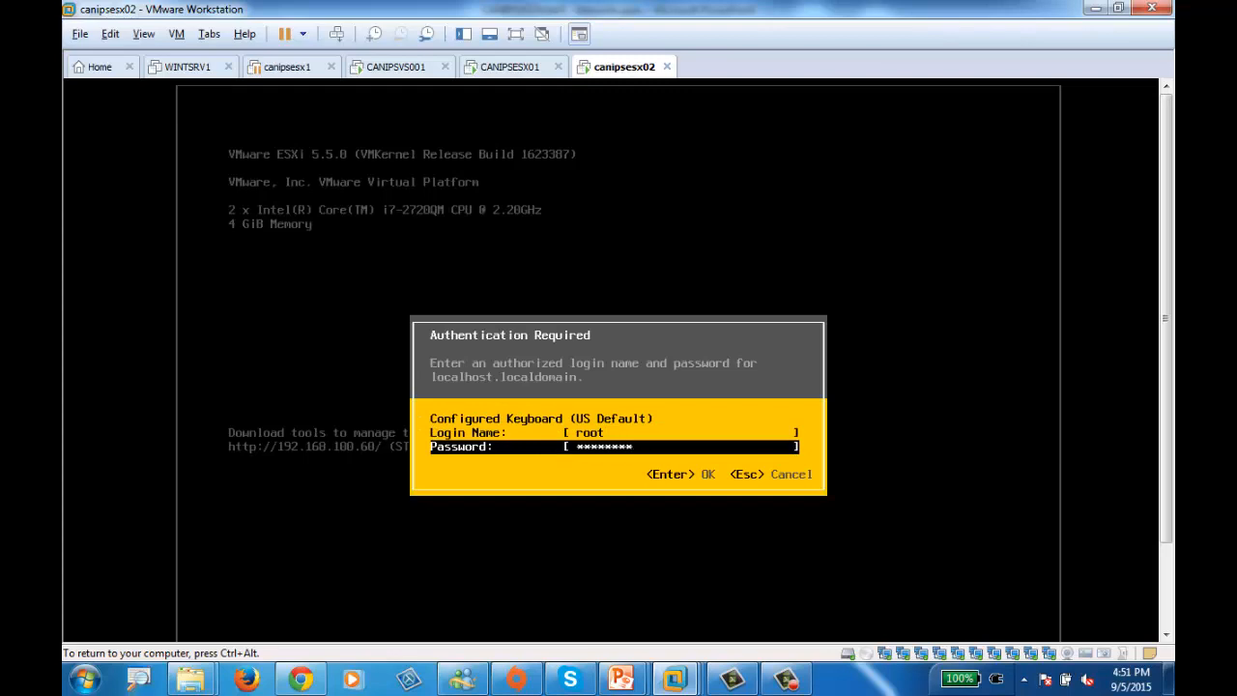
key("Return")
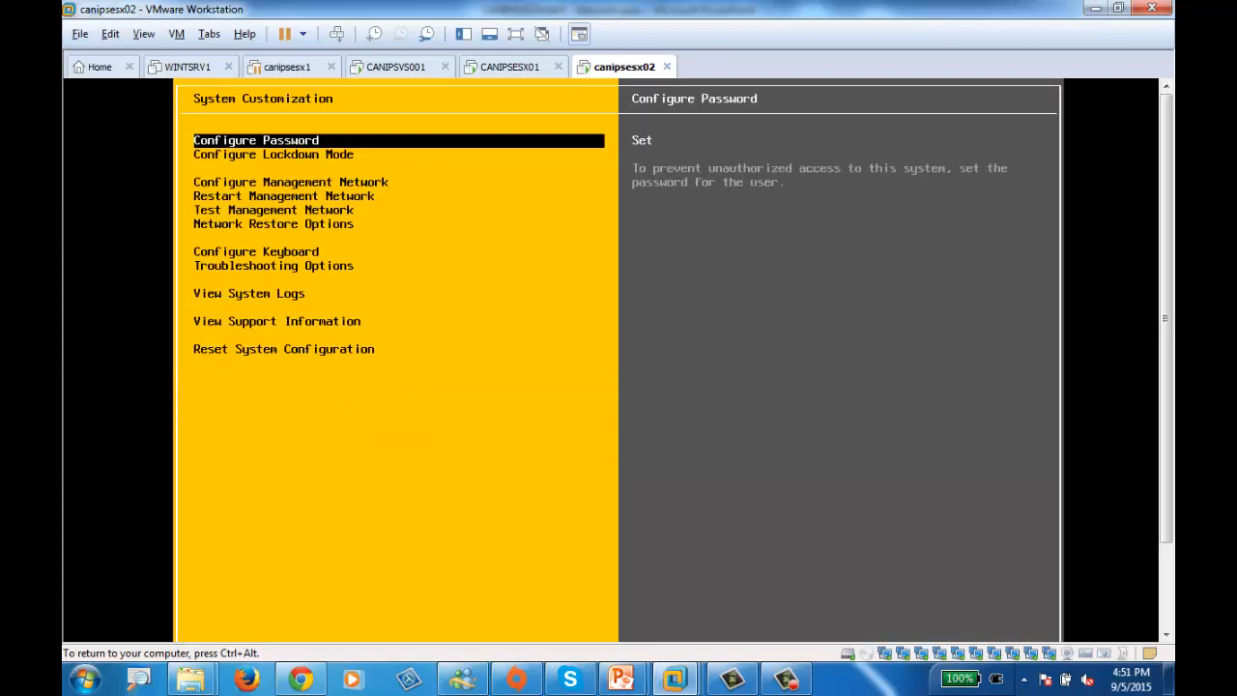
- Disable lockdown mode on the canipsesx02 host
key("Down")
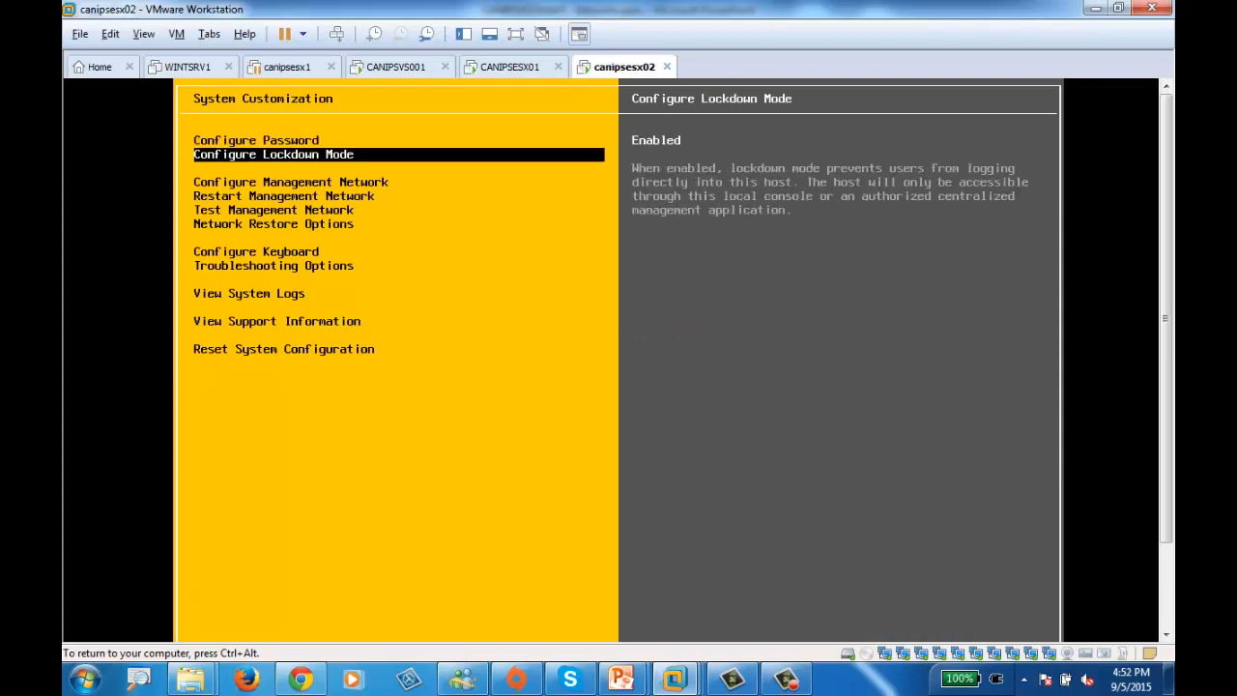
key("Return")
key("space")
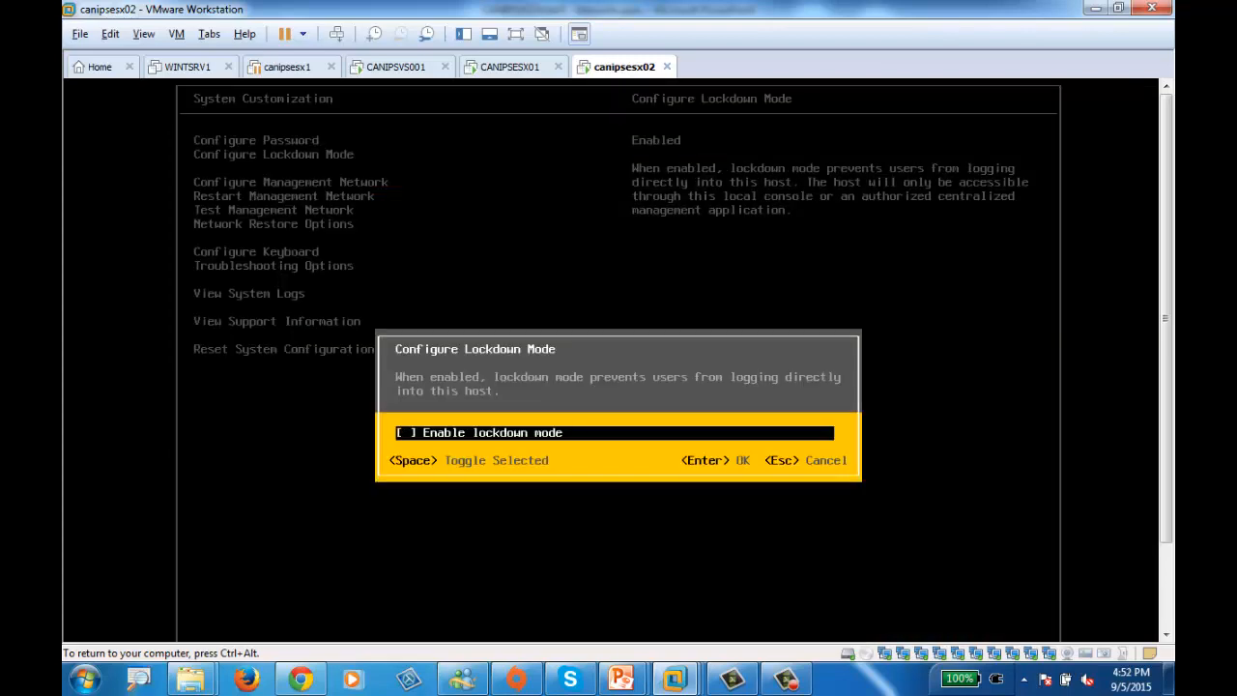
key("Return")
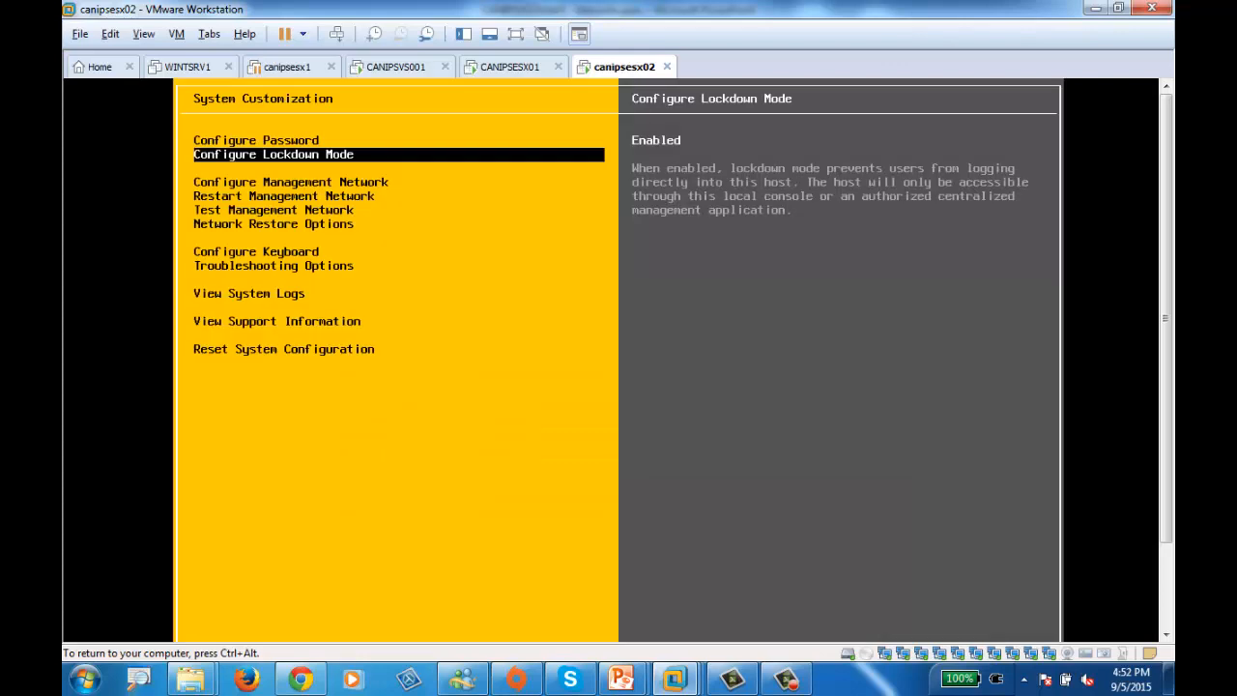
- Return to CANIPSVS001 and complete the Add Host Wizard for 192.168.100.60, keeping the default options
left_click(510, 70)
left_click(405, 67)
left_click(799, 537)
left_click(805, 539)
left_click(802, 538)
left_click(803, 538)
left_click(802, 537)
left_click(803, 537)
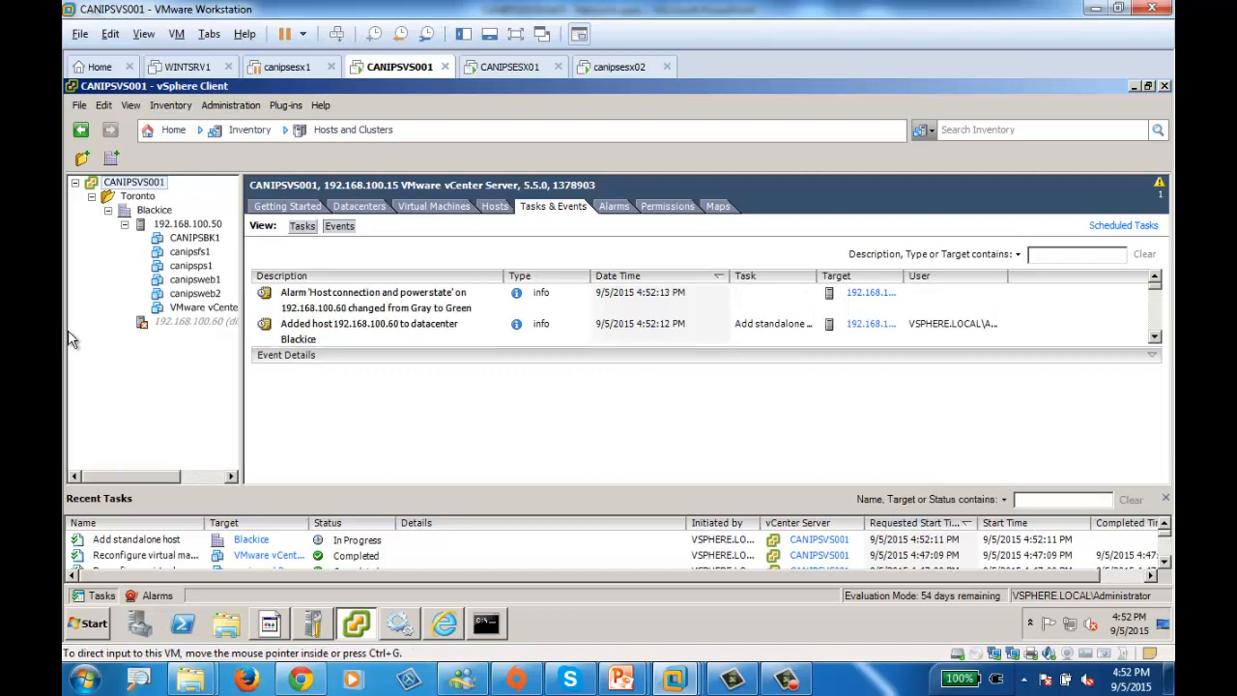
- Open the networking configuration of host 192.168.100.60
left_click(198, 323)
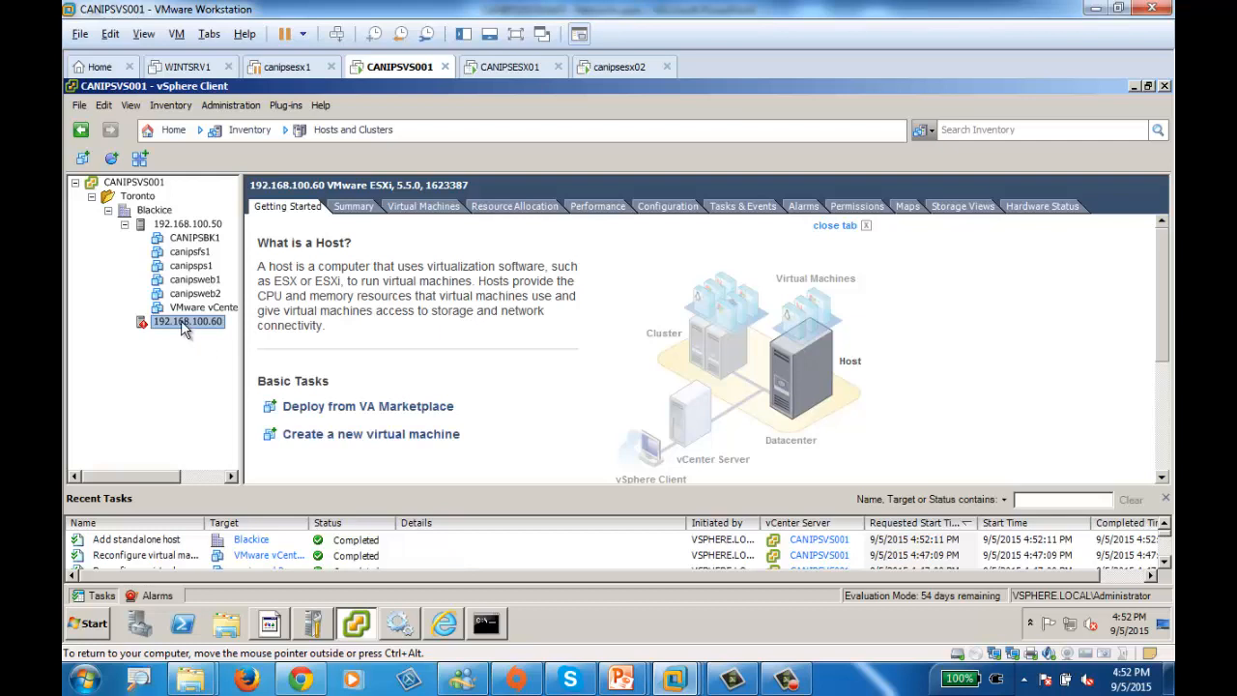
left_click(674, 206)
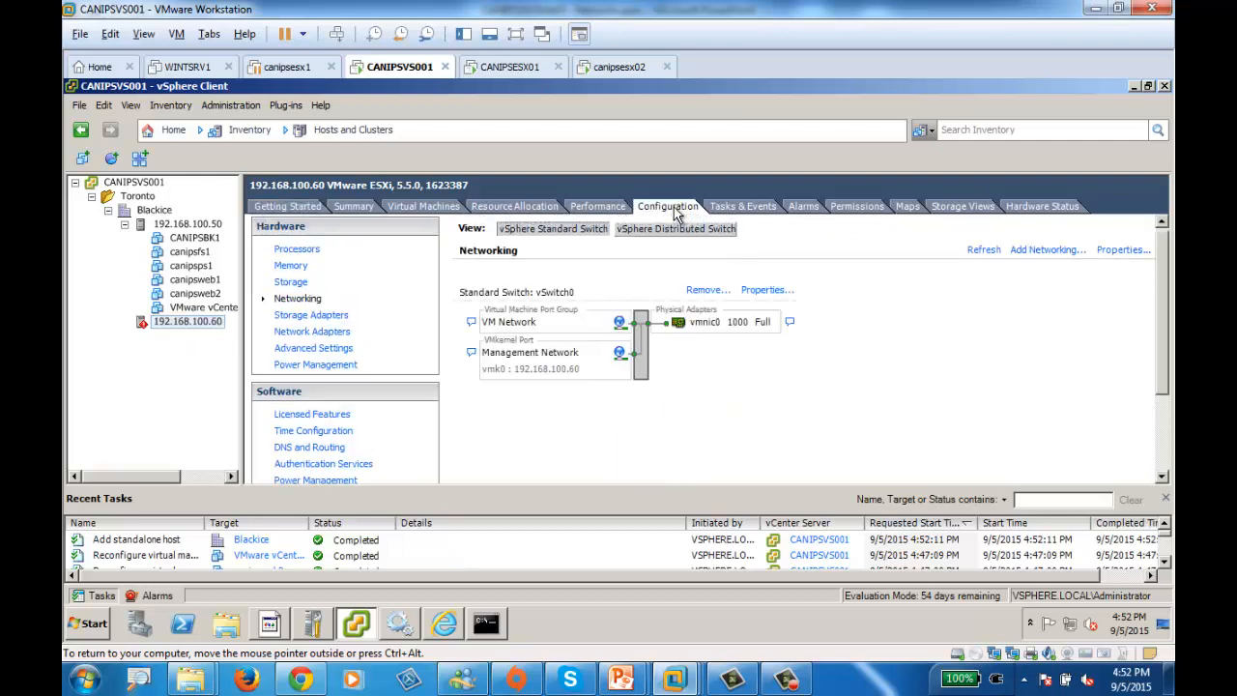
left_click(299, 298)
- Examine the Virtual Network: Connections slide in the Networks presentation in PowerPoint, and return to the CANIPSVS001 virtual machine
mouse_move(621, 680)
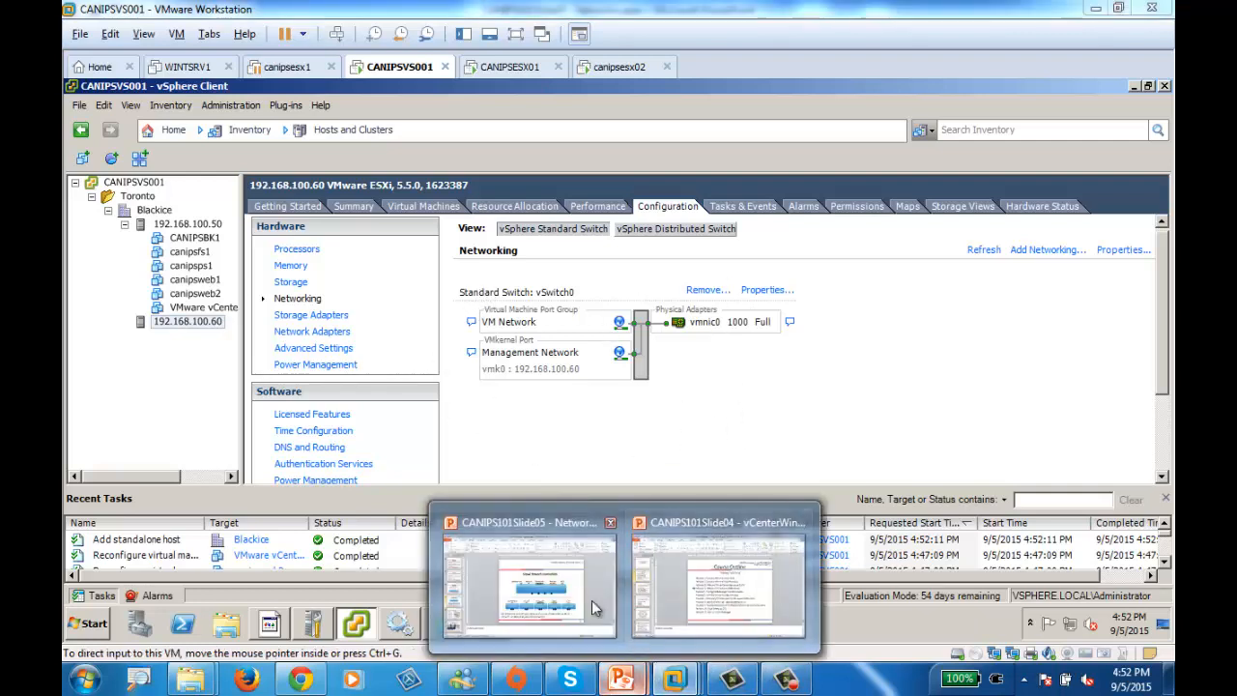
left_click(571, 587)
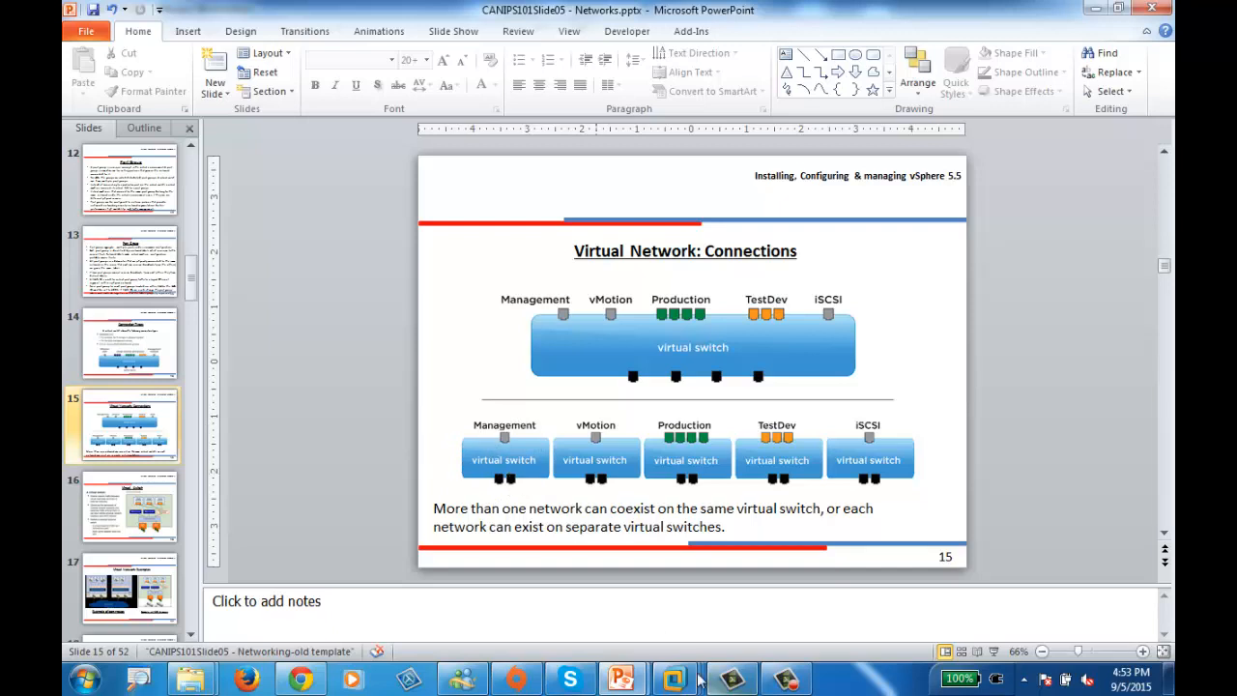
mouse_move(675, 680)
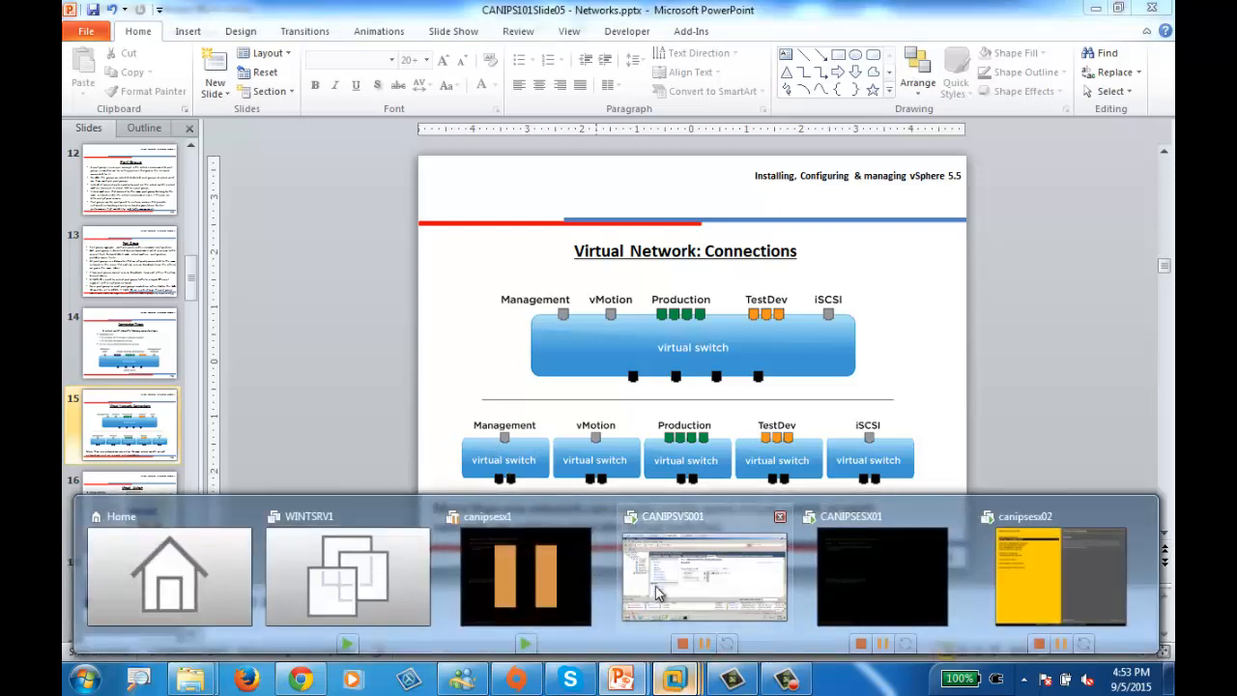
left_click(772, 592)
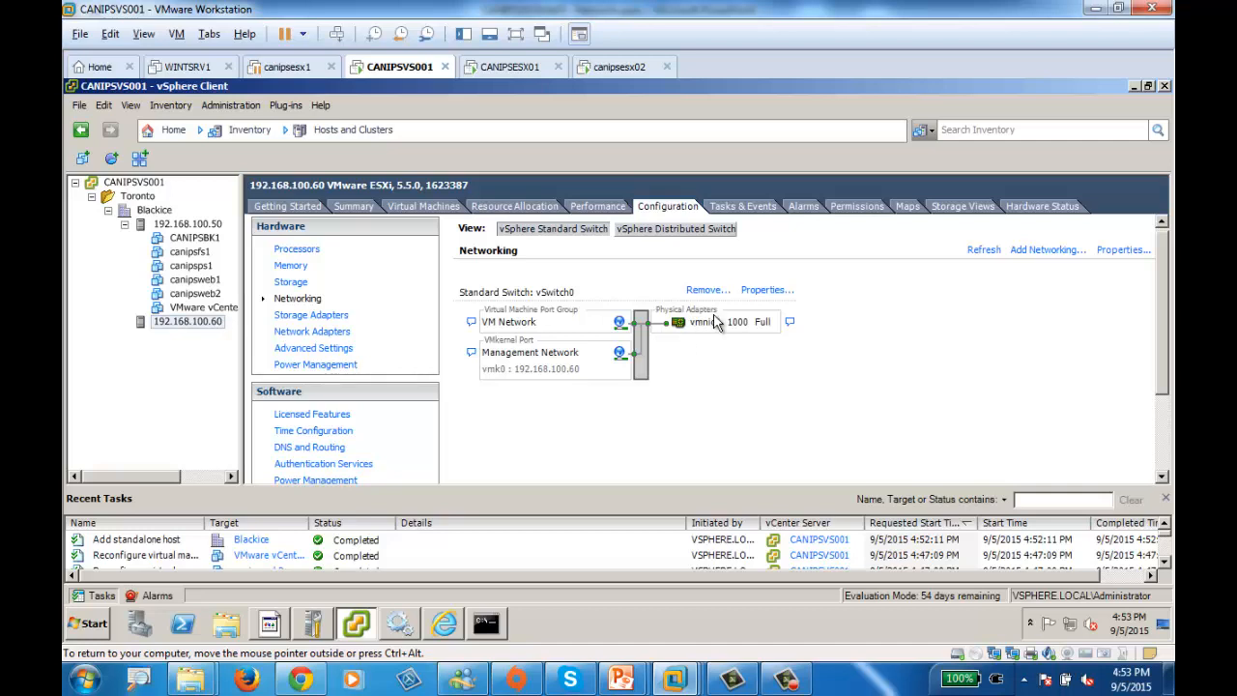
- Add the unclaimed adapter vmnic1 to vSwitch0 as an active network adapter, keeping the default failover order
left_click(773, 292)
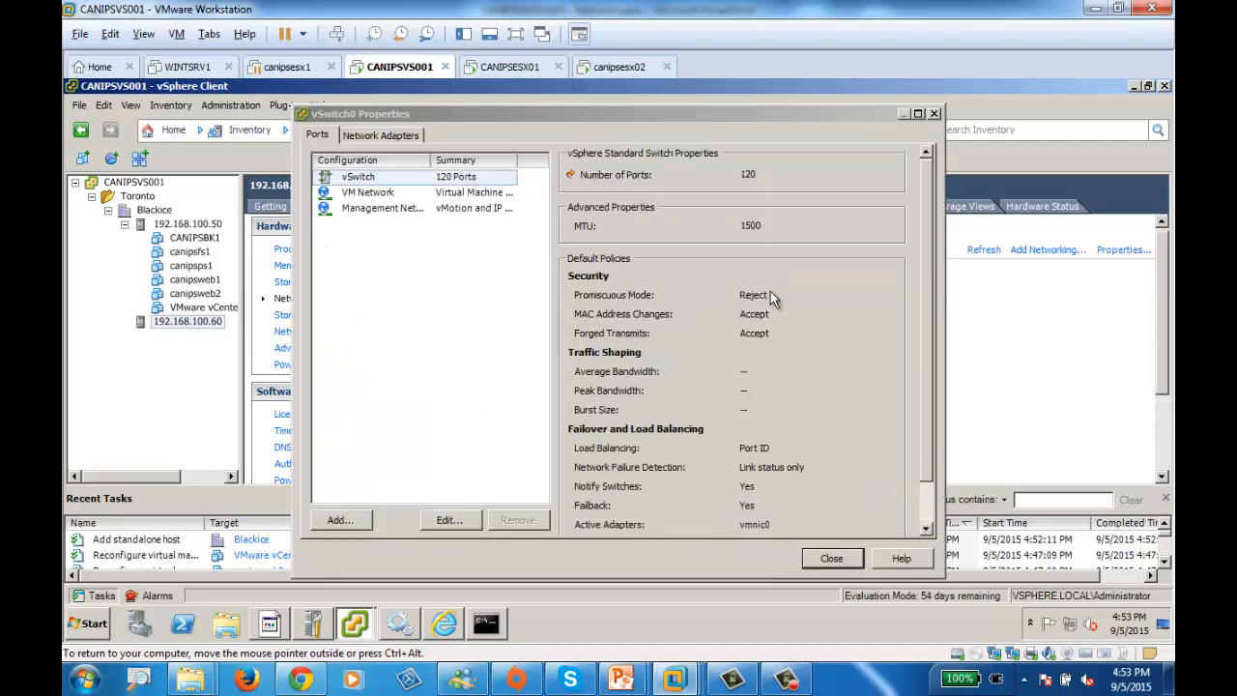
left_click(373, 137)
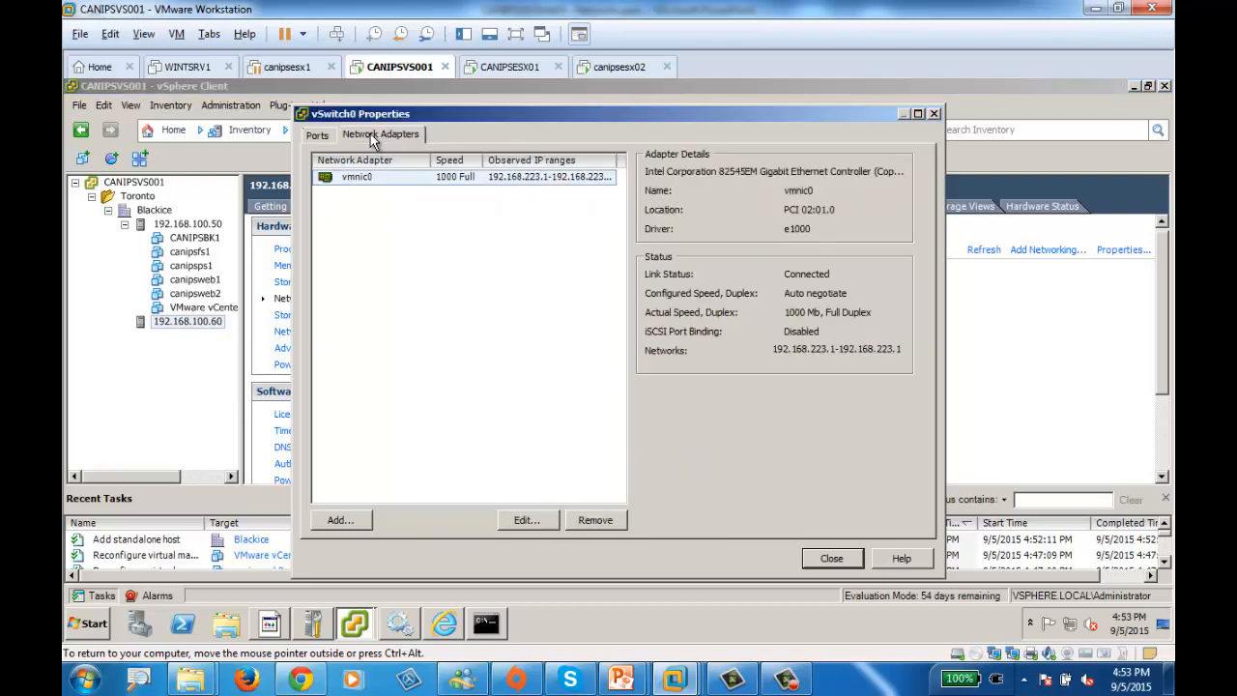
left_click(356, 522)
left_click(507, 338)
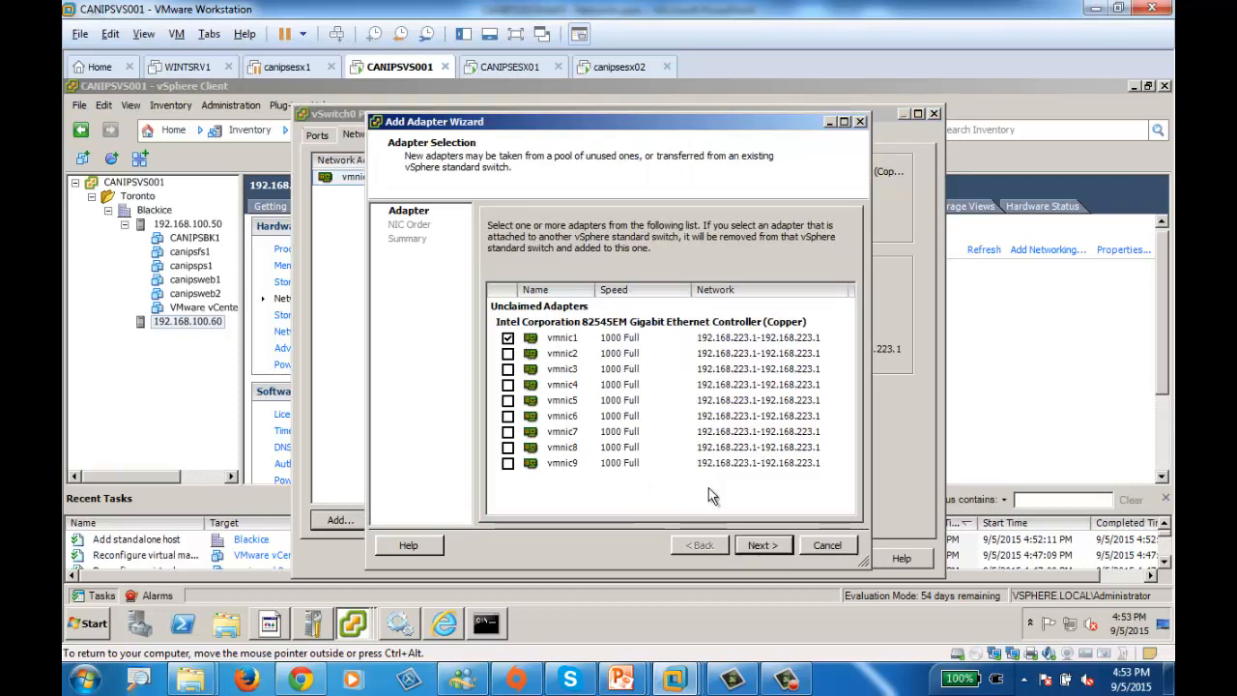
left_click(782, 547)
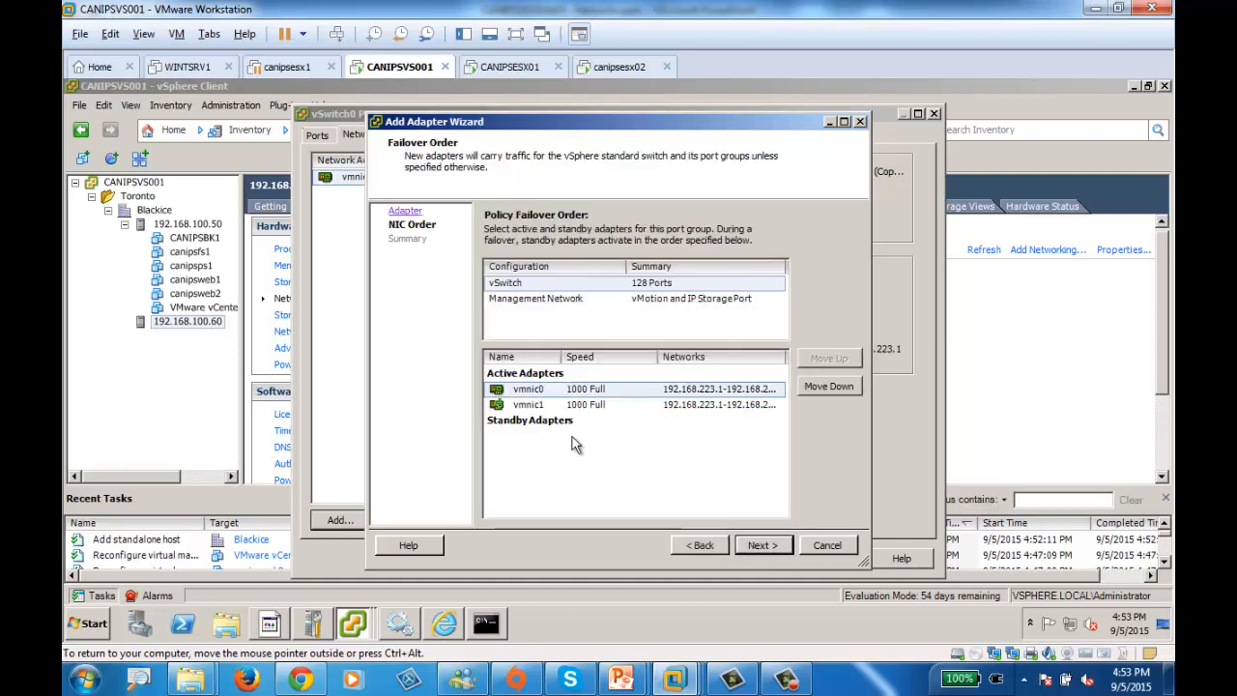
left_click(756, 547)
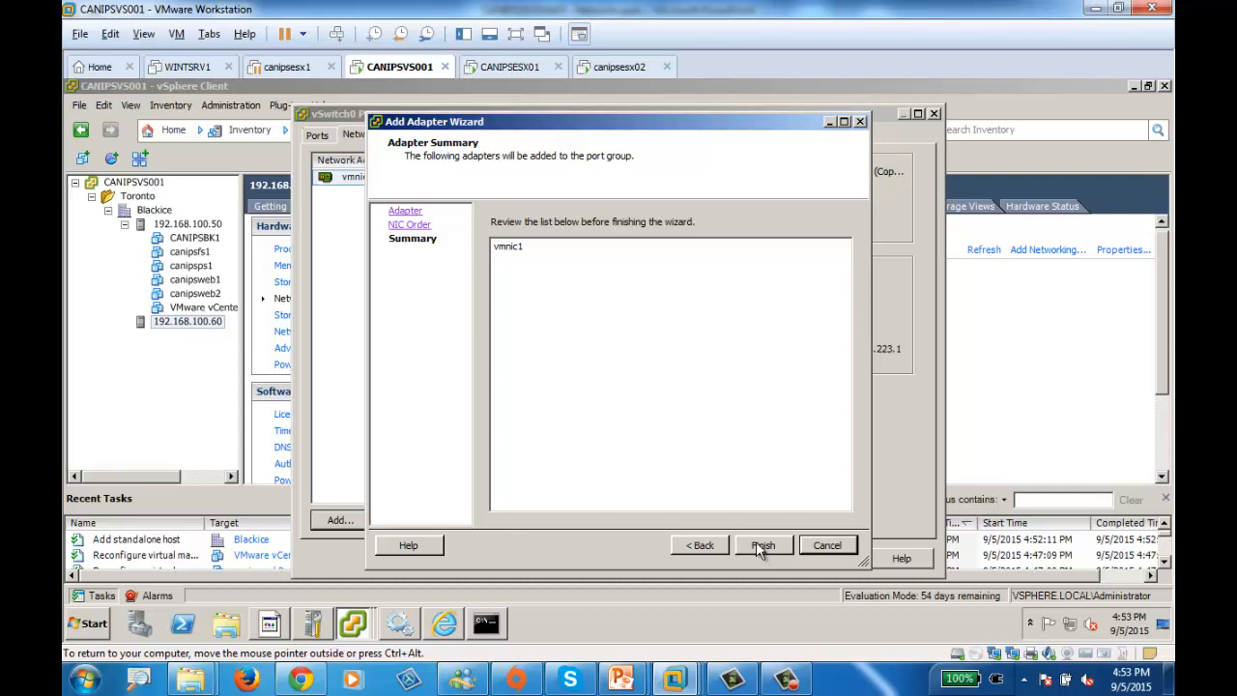
left_click(763, 546)
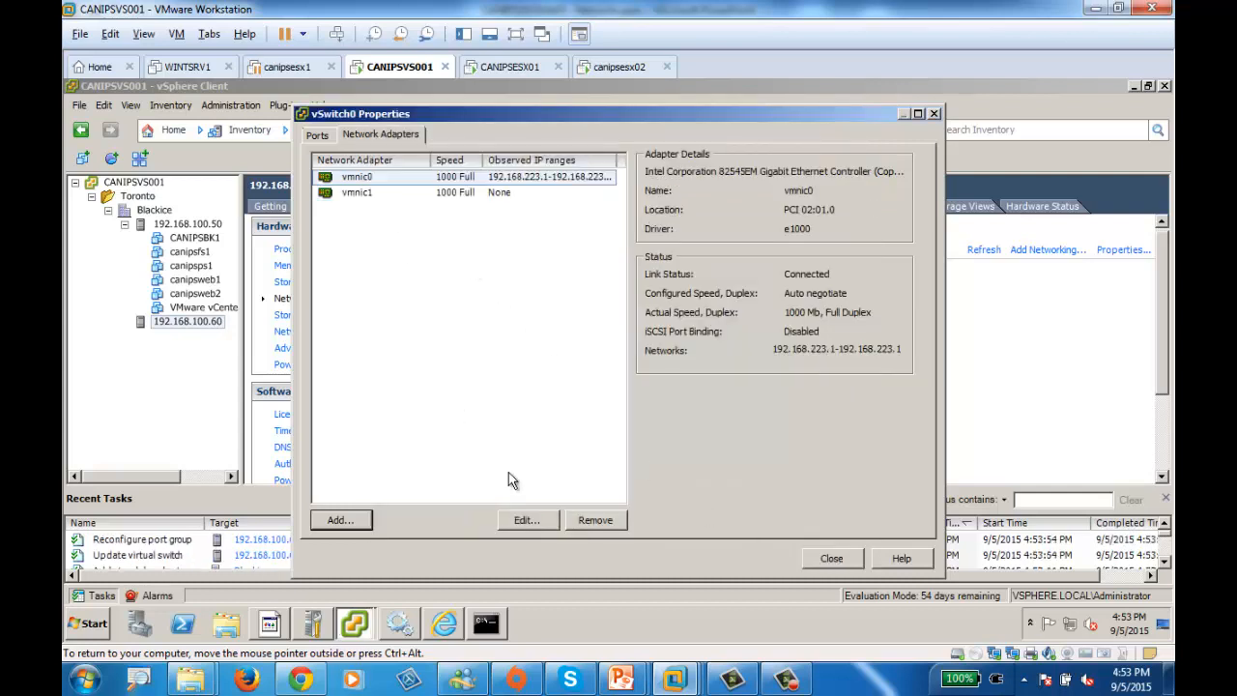
- Remove the VM Network port group from vSwitch0 and close the switch properties
left_click(317, 136)
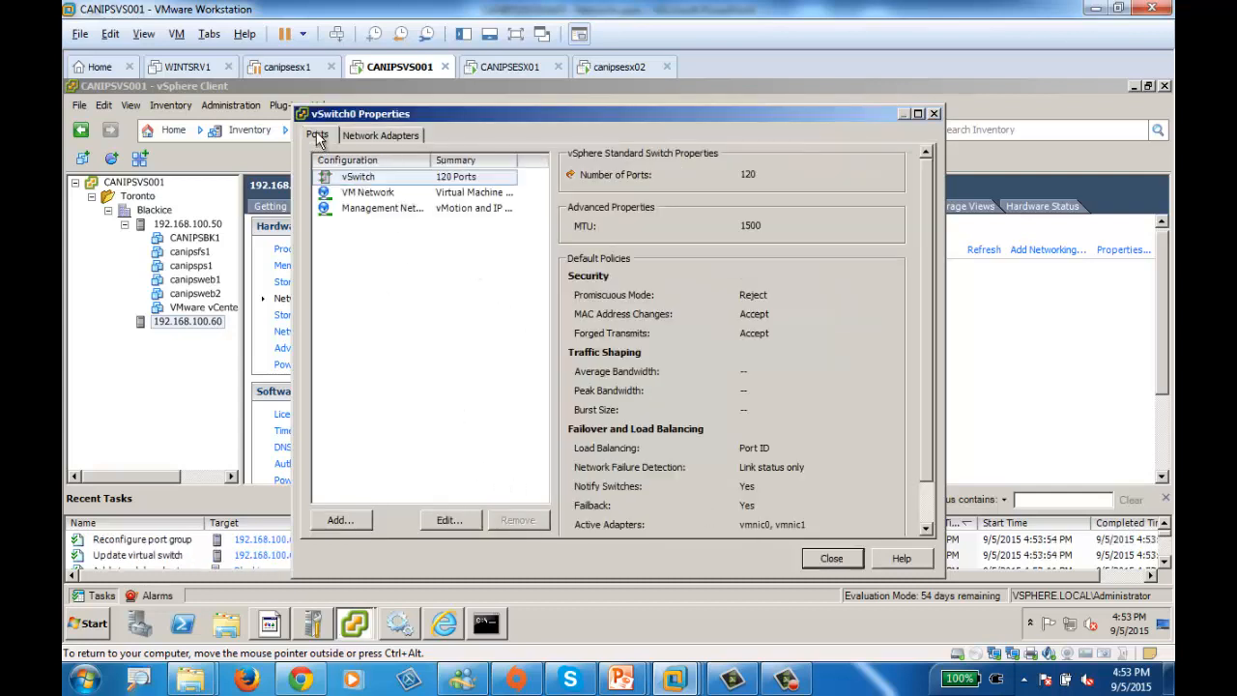
left_click(375, 193)
left_click(527, 522)
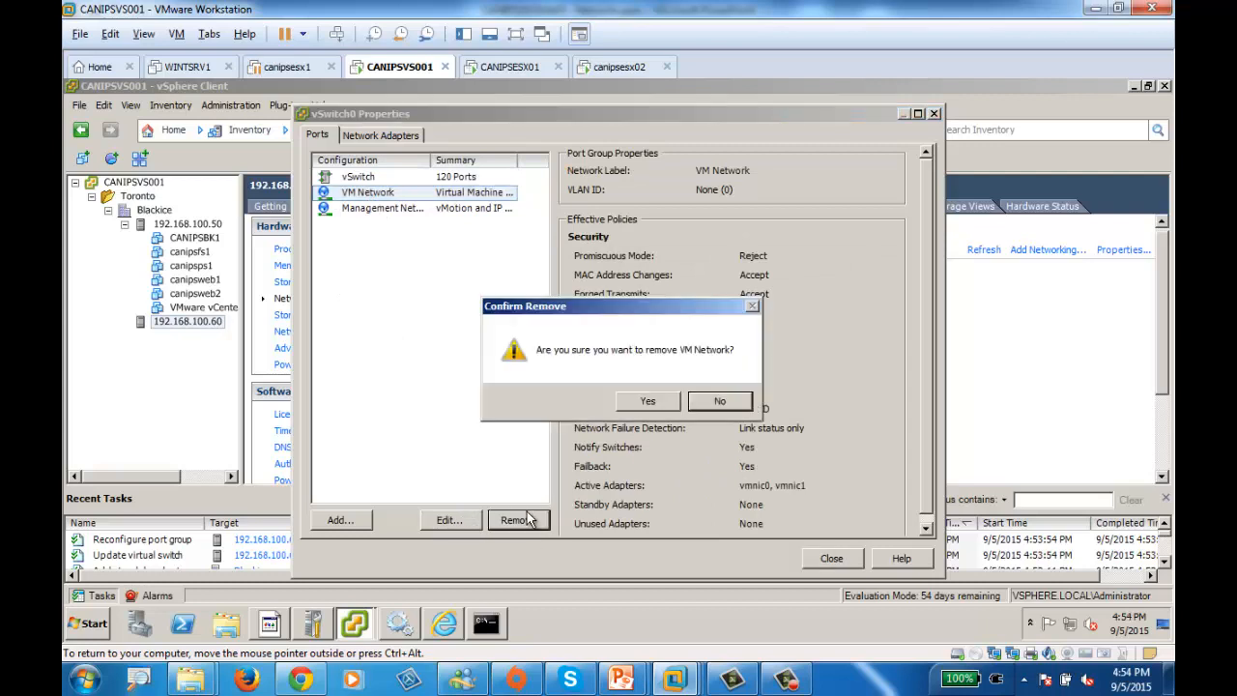
left_click(666, 397)
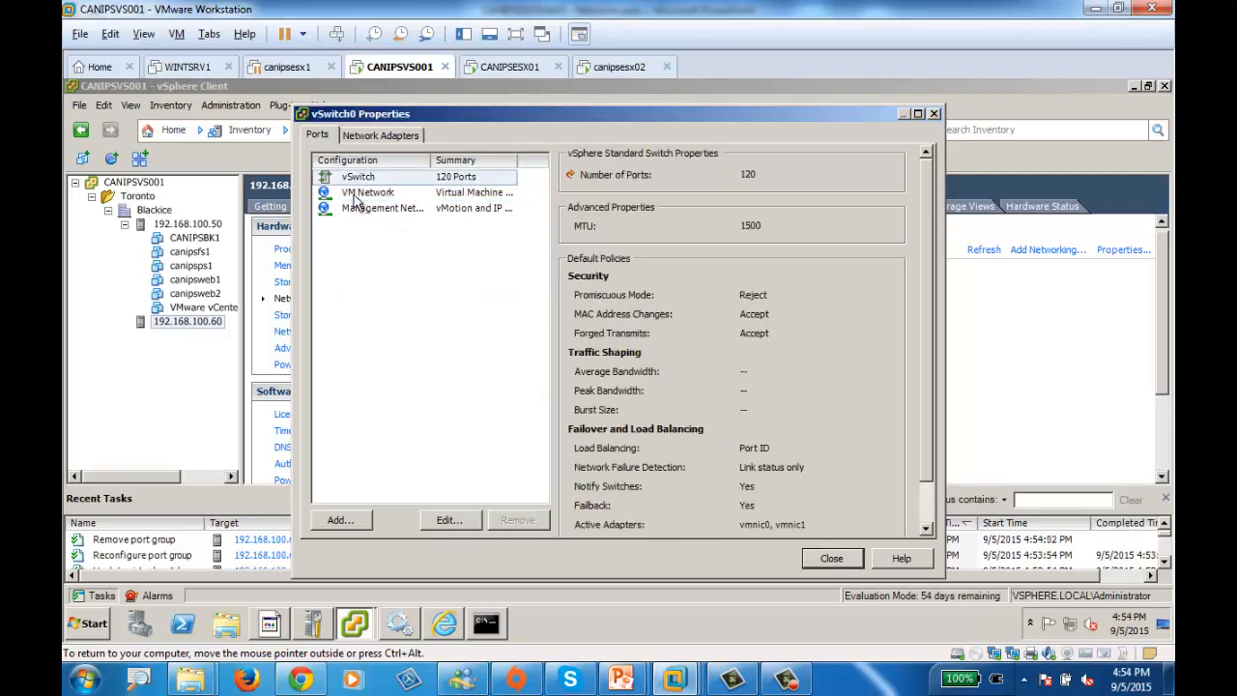
left_click(829, 559)
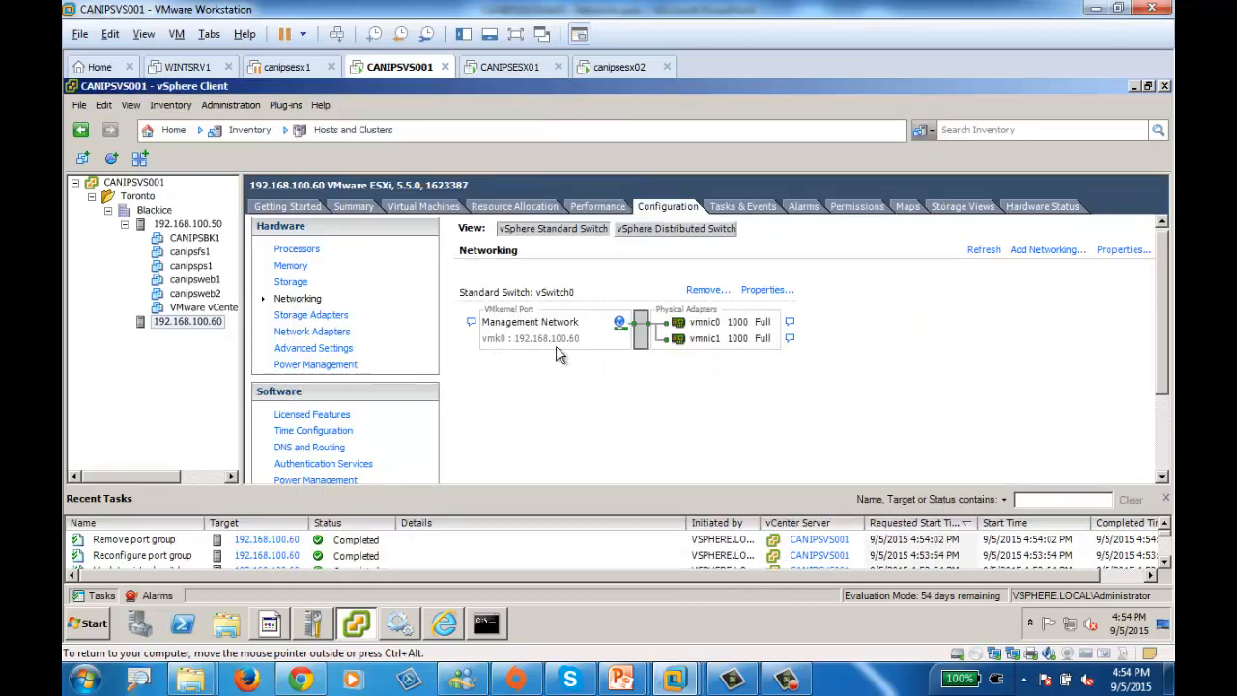
- Compare the vSwitch0 layout with the separate management switch on the PowerPoint slide, and return to CANIPSVS001 in VMware Workstation
mouse_move(619, 678)
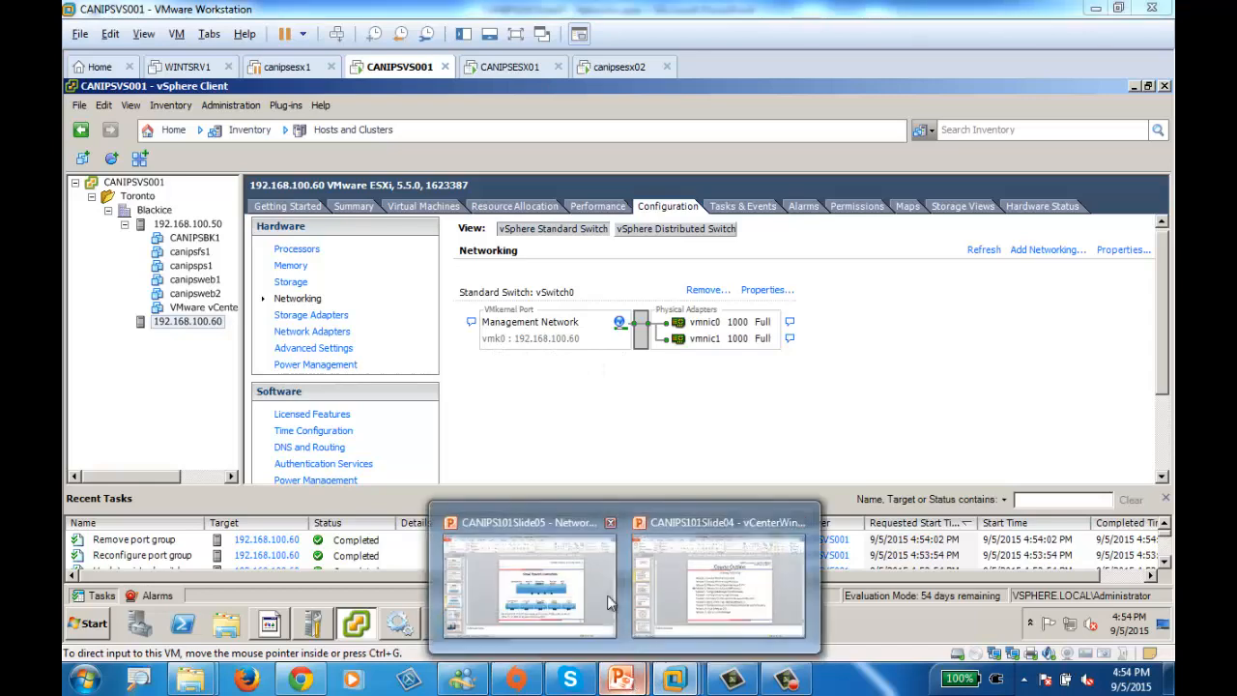
left_click(535, 591)
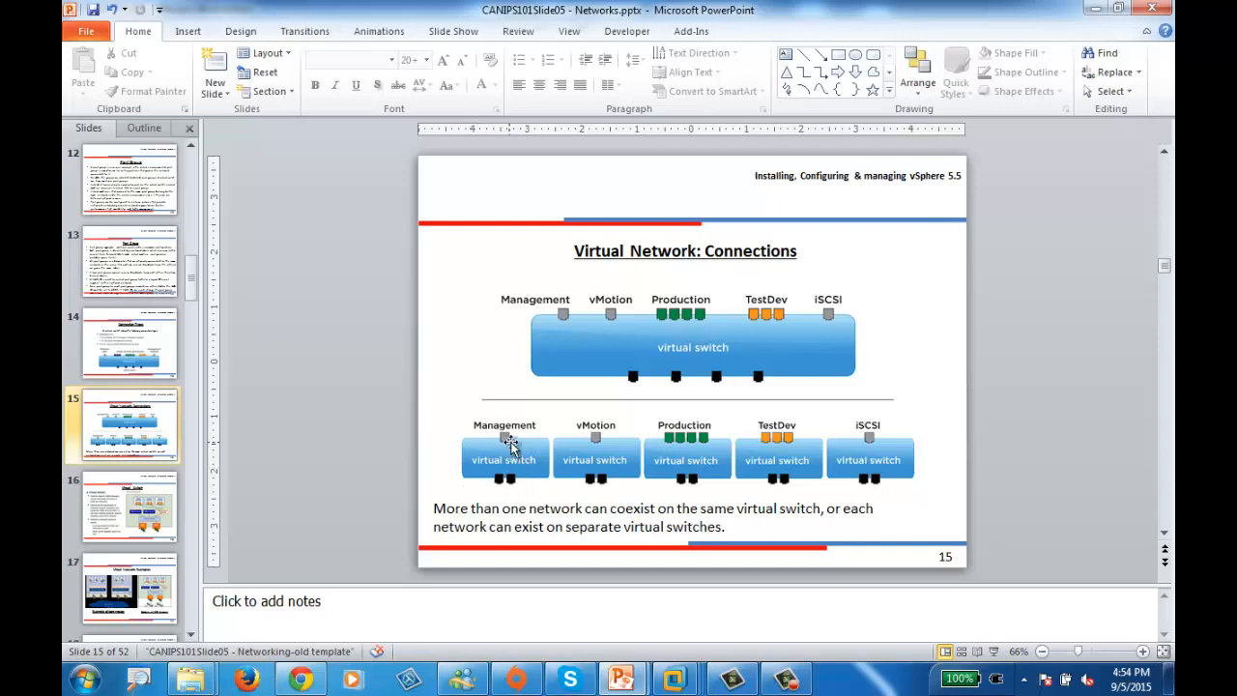
left_click(675, 680)
left_click(684, 618)
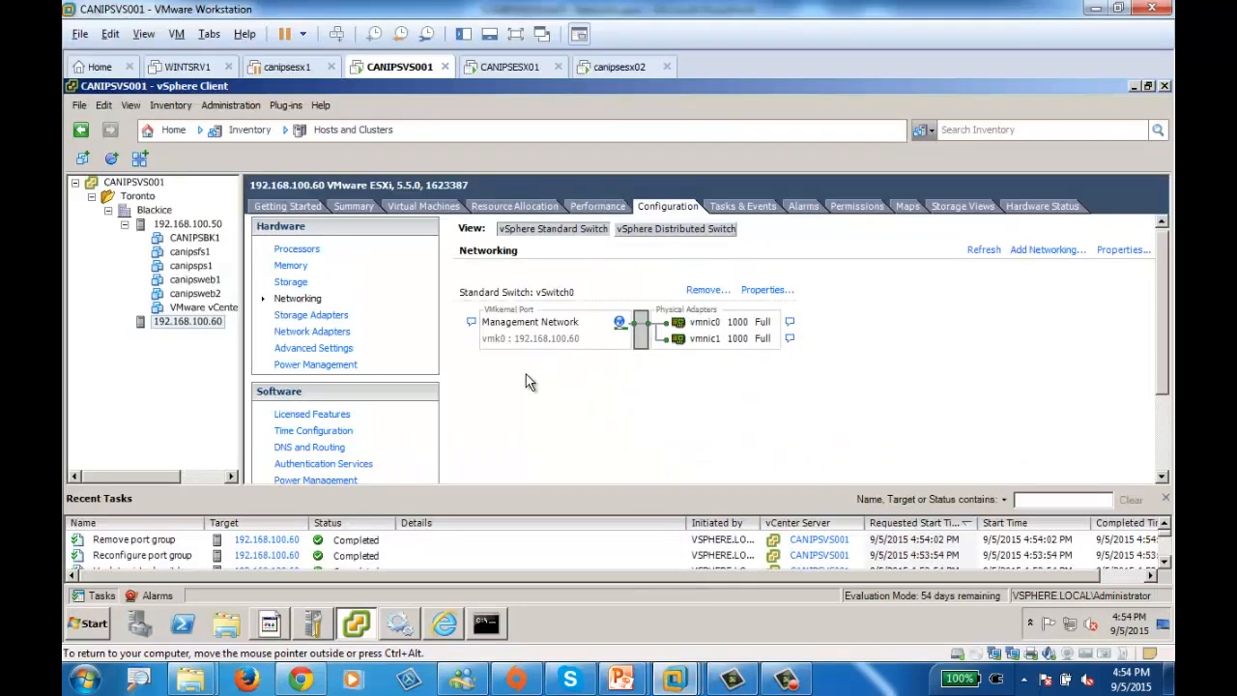
- Review the ports and network adapters of vSwitch0, and switch to PowerPoint to examine the virtual switch connections diagram
left_click(759, 292)
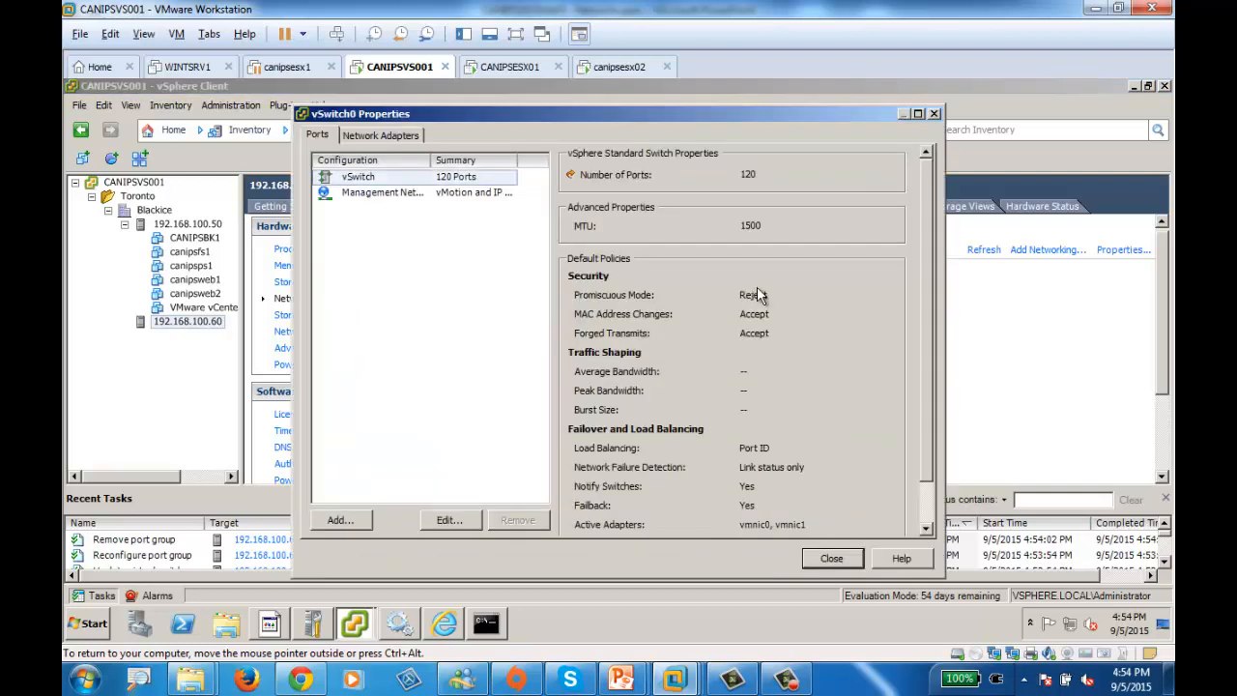
left_click(382, 138)
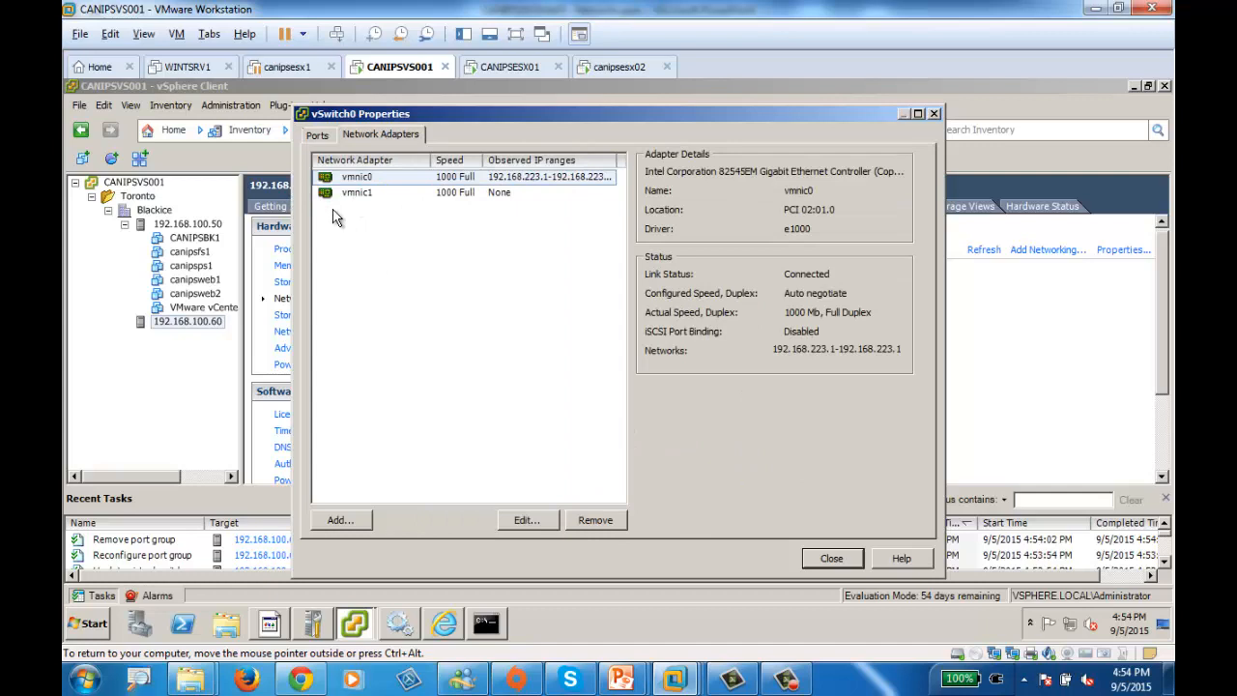
left_click(318, 136)
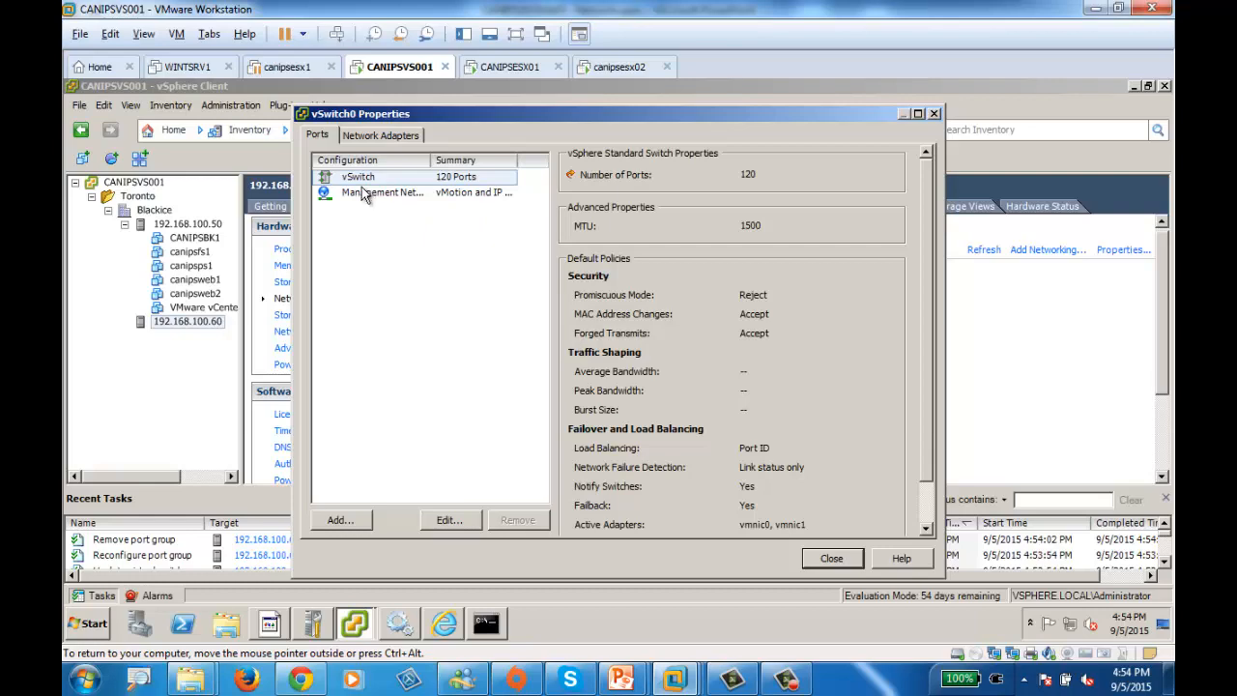
left_click(829, 559)
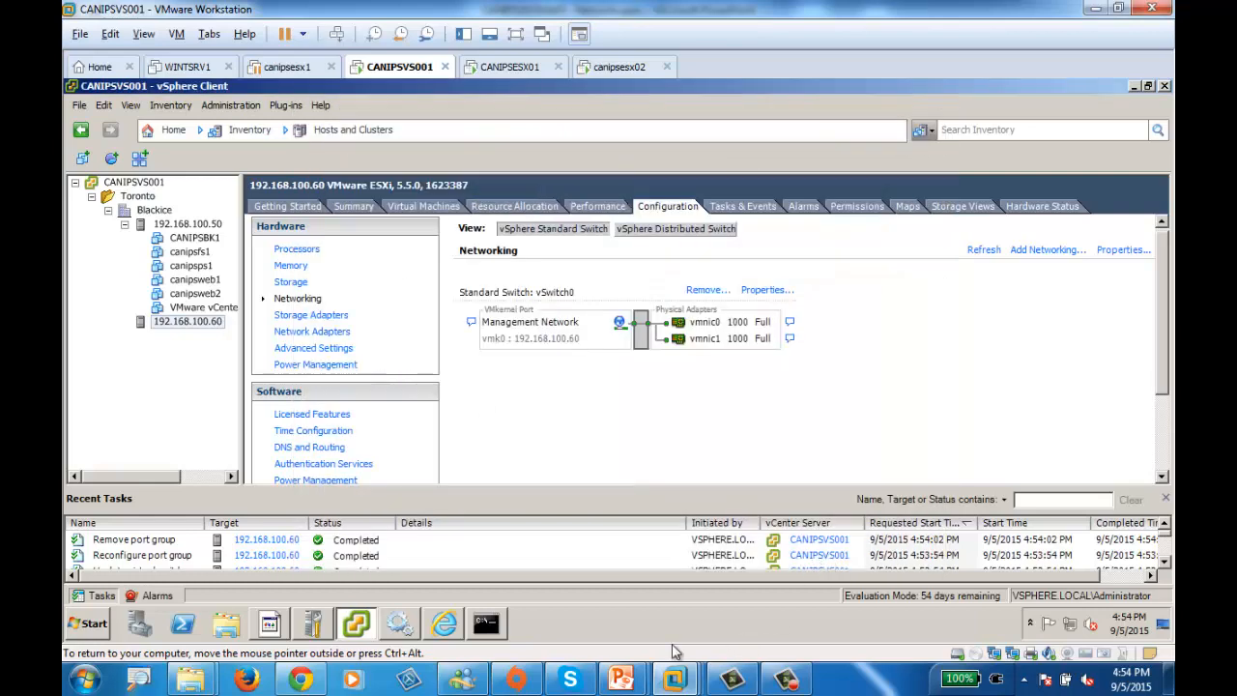
mouse_move(620, 680)
left_click(592, 615)
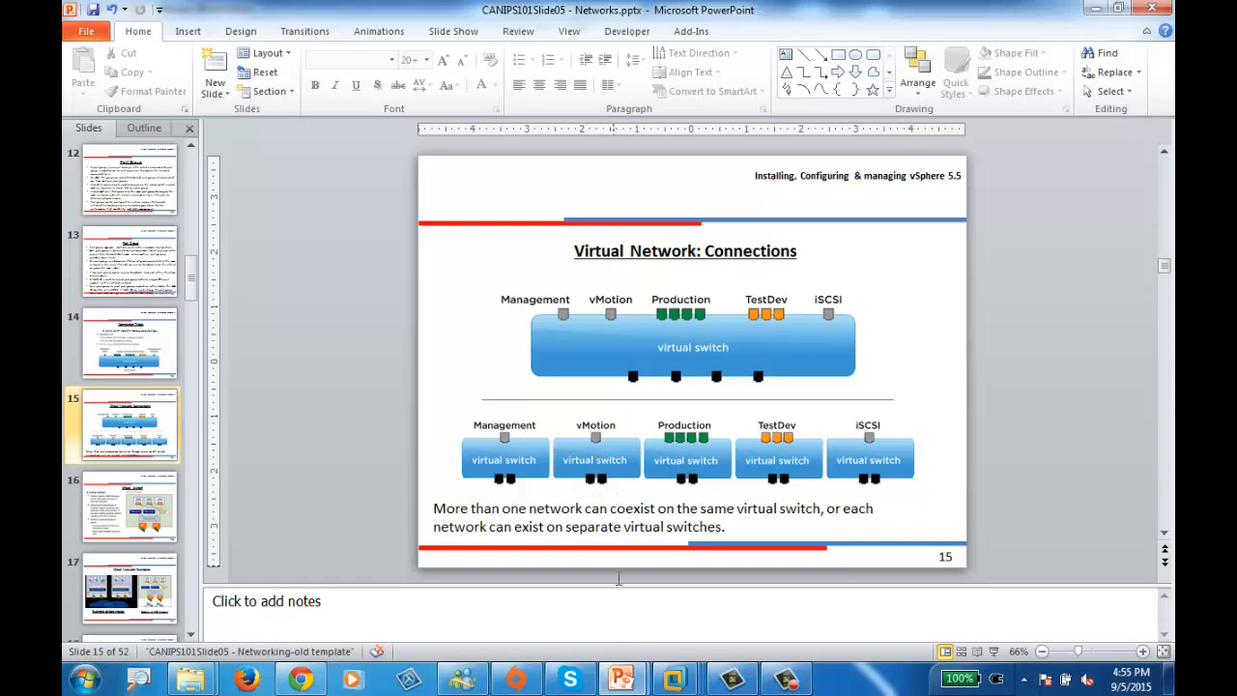
- Switch to CANIPSVS001 in VMware Workstation and start adding a VMkernel connection on host 192.168.100.60, consulting the PowerPoint connections diagram
left_click(675, 679)
left_click(704, 580)
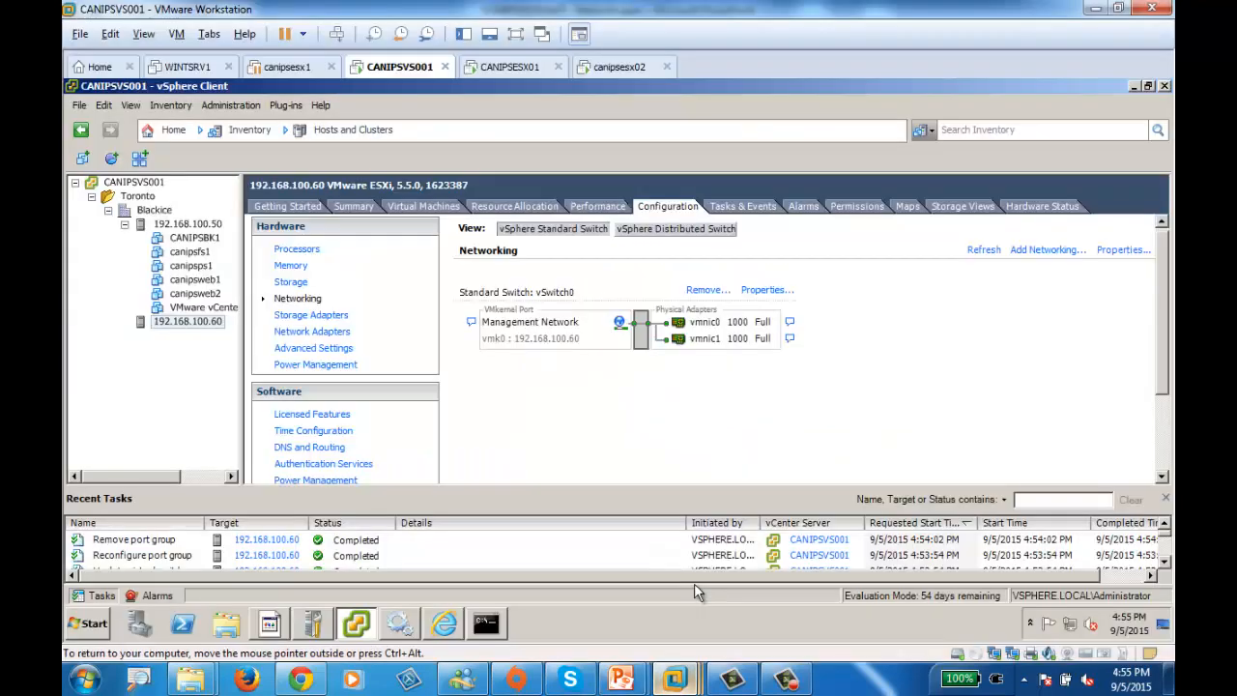
left_click(1043, 253)
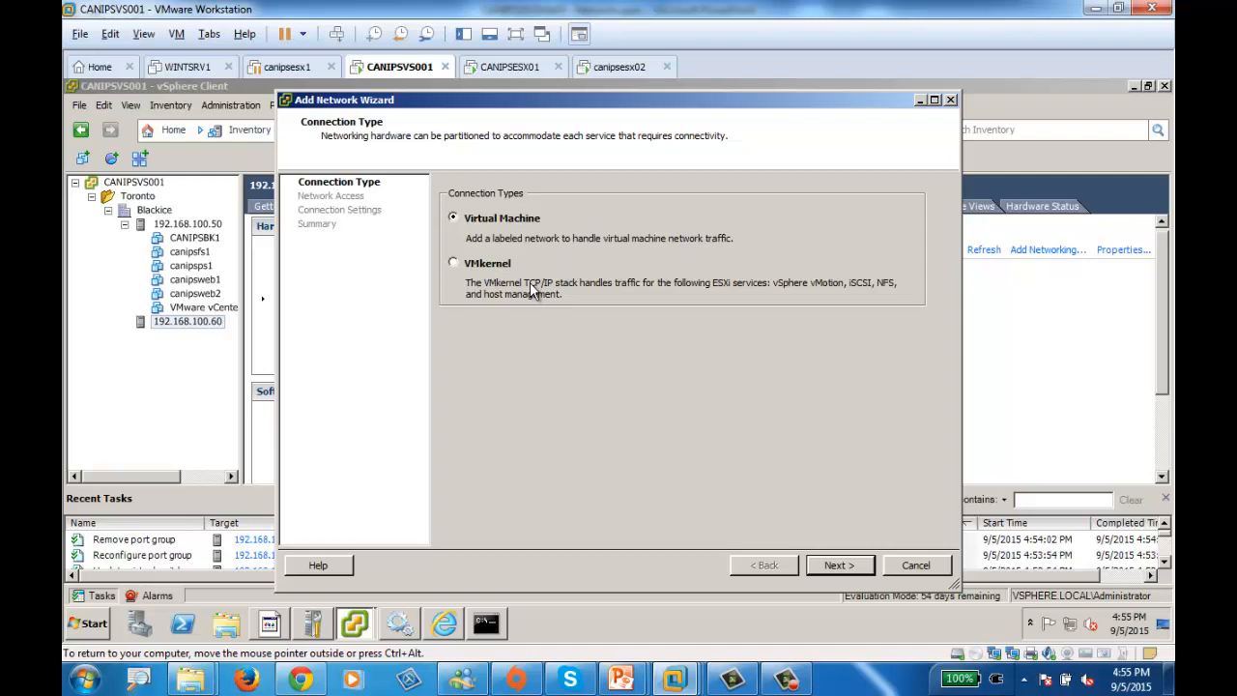
mouse_move(620, 680)
left_click(589, 591)
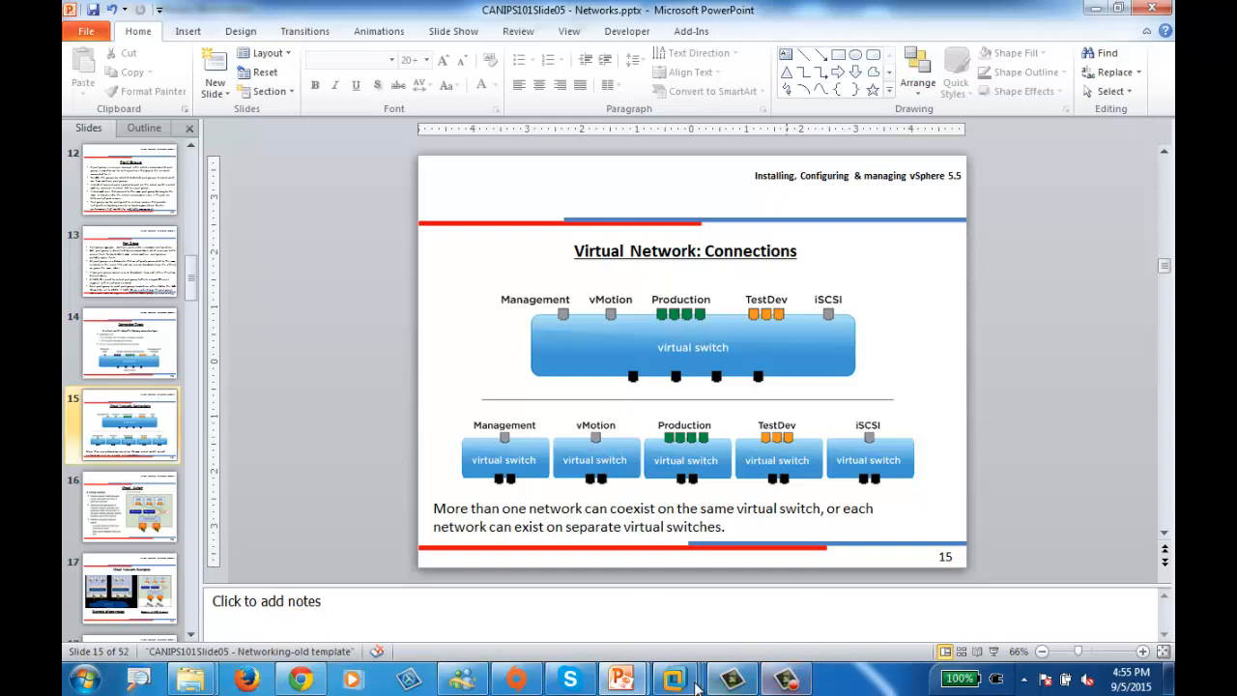
mouse_move(698, 665)
left_click(705, 576)
left_click(475, 263)
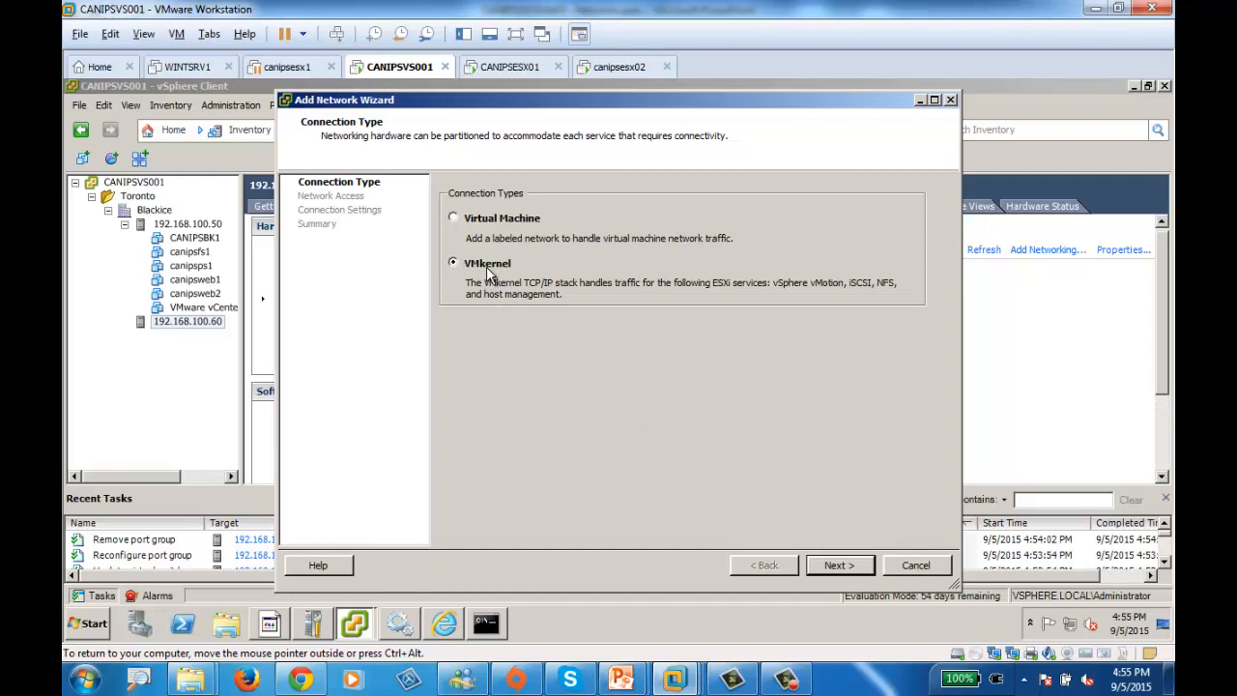
left_click(839, 569)
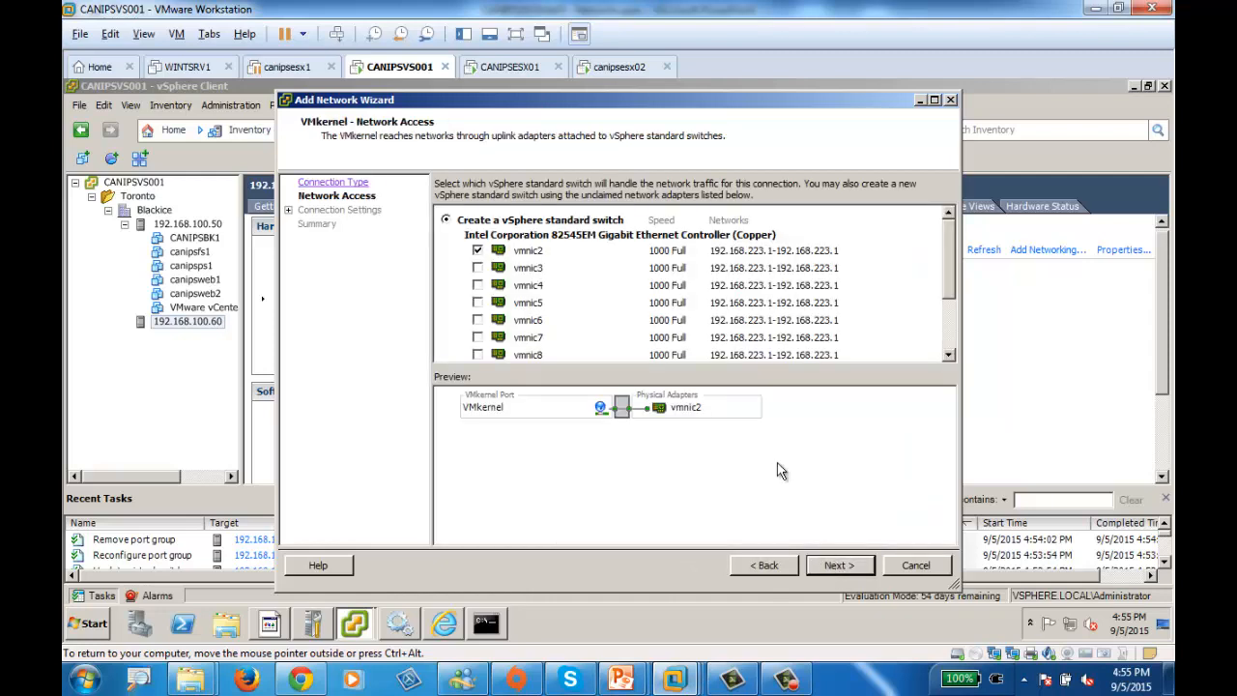
- Assign vmnic2 and vmnic3 to a new vSphere standard switch and label its VMkernel port group vMotion, following the PowerPoint diagram
left_click(477, 269)
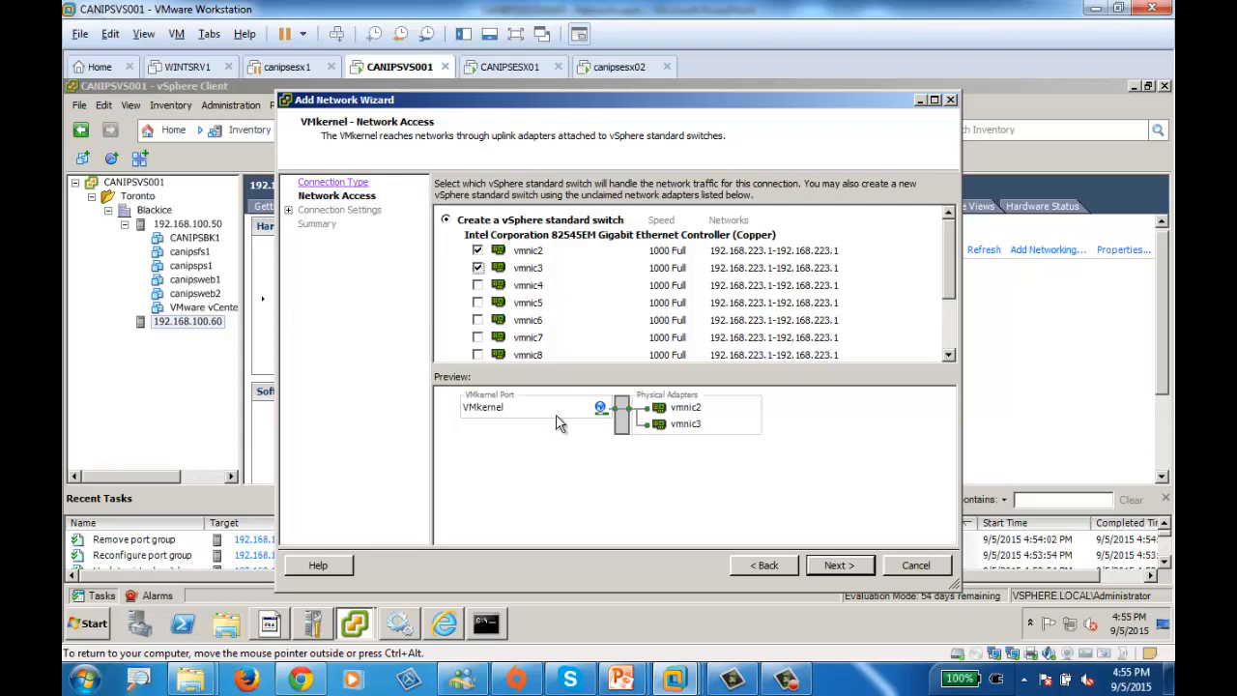
left_click(839, 566)
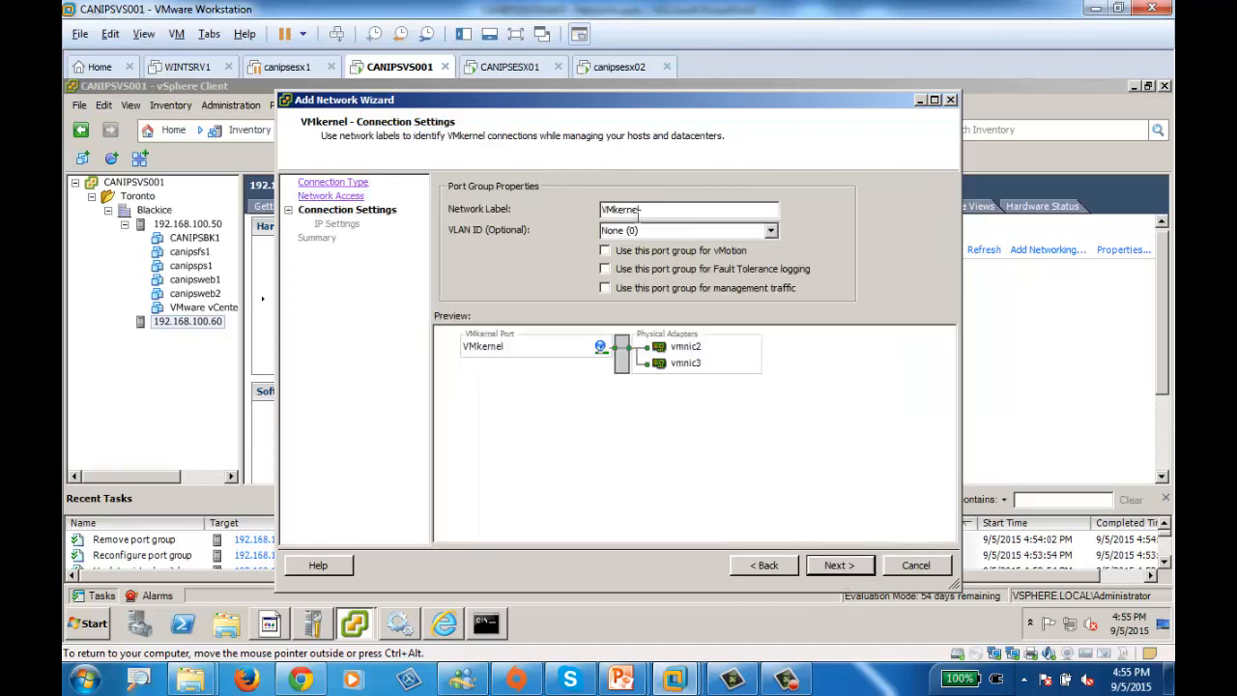
left_click_drag(668, 215, 529, 202)
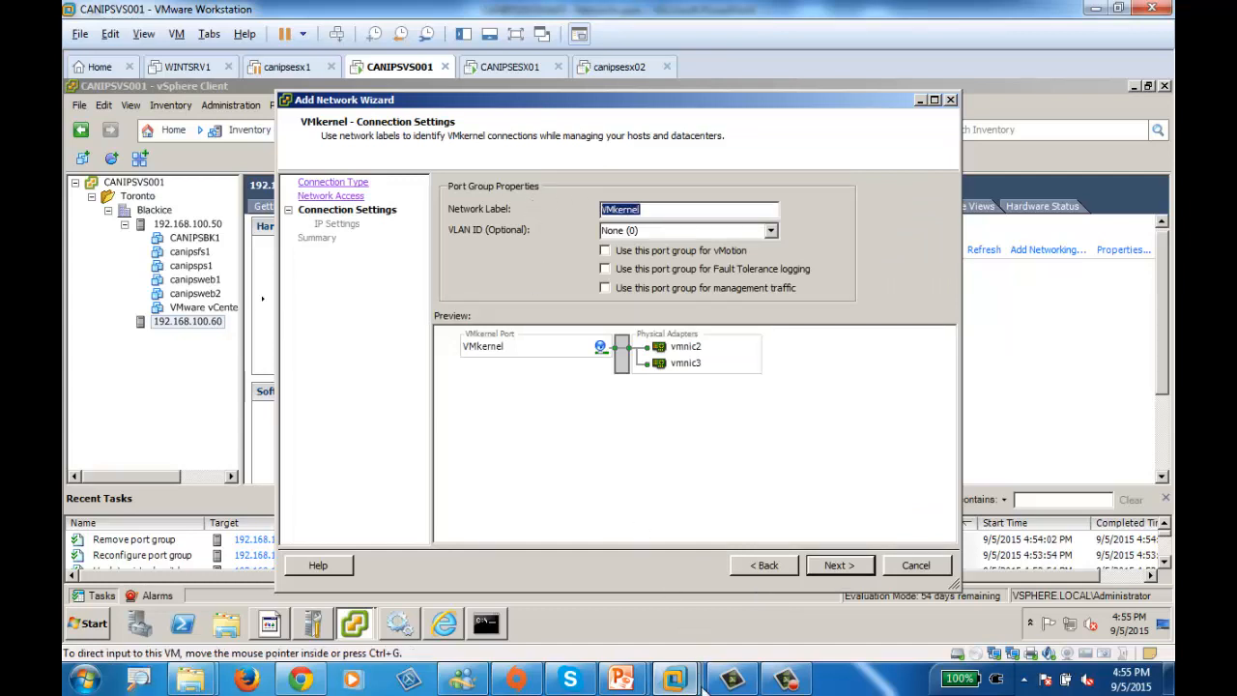
mouse_move(621, 681)
left_click(589, 638)
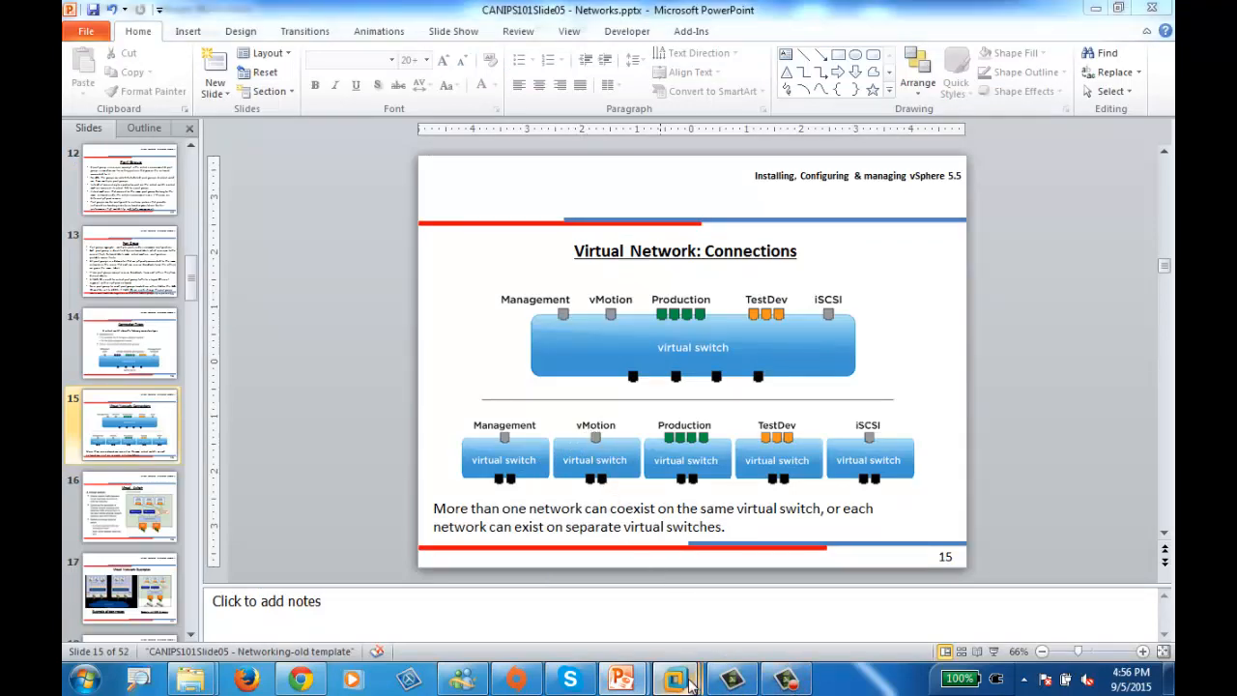
mouse_move(740, 681)
left_click(705, 565)
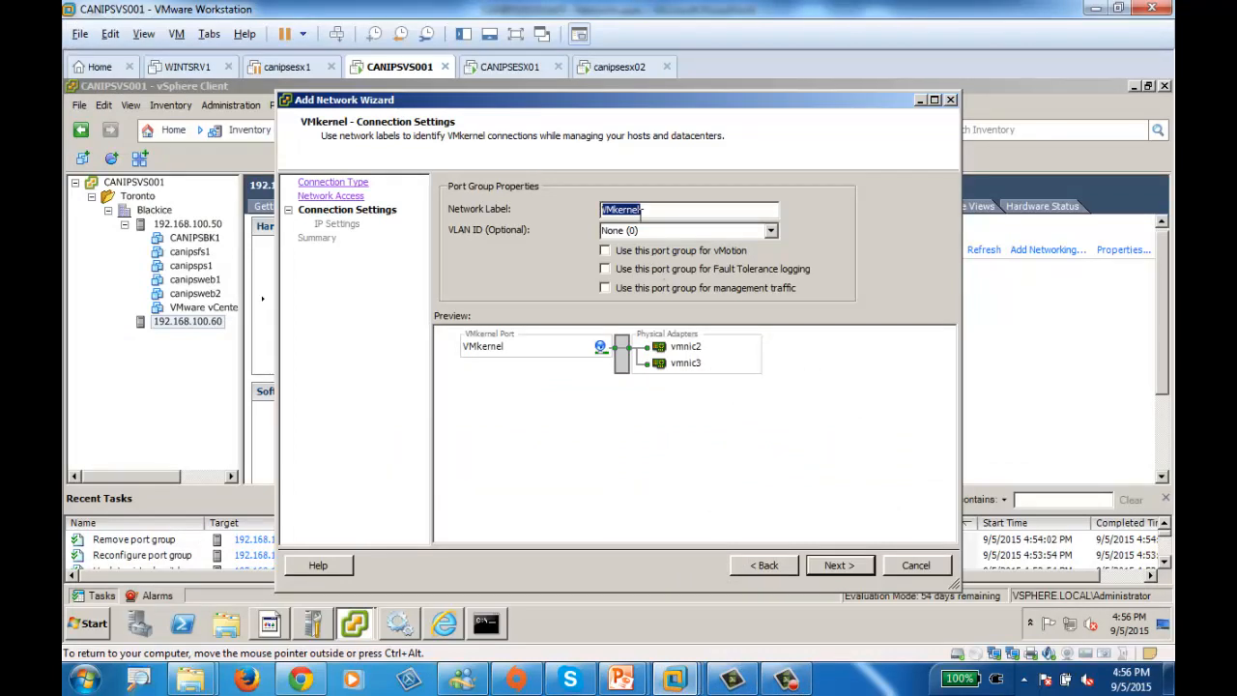
type("vMotion")
left_click(837, 569)
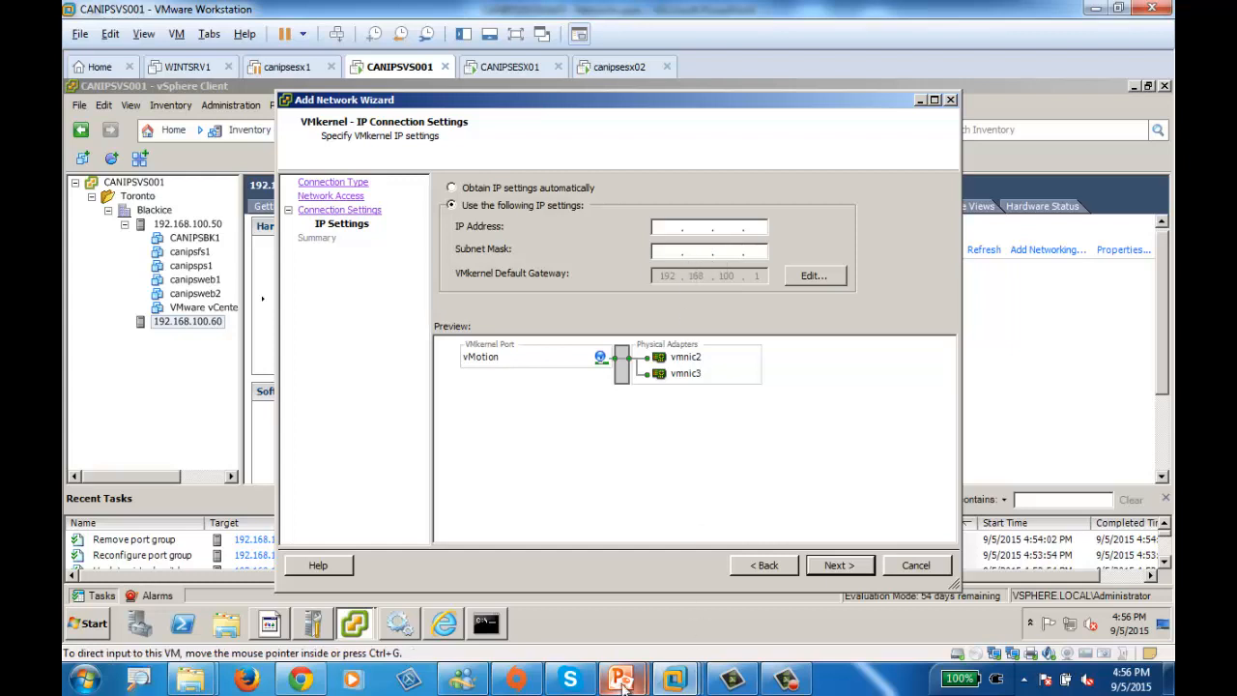
- Give the vMotion port IP address 192.168.100.61 with subnet mask 255.255.255.0, and finish creating the switch after consulting the PowerPoint diagram
mouse_move(622, 681)
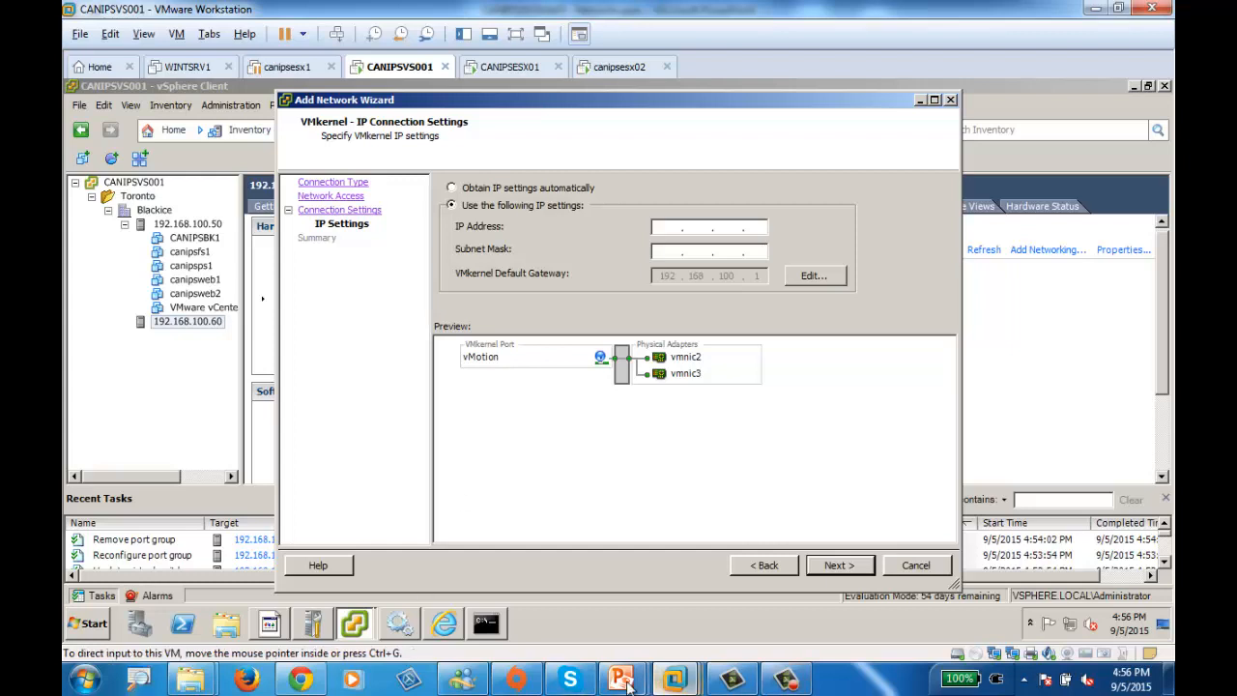
mouse_move(632, 646)
left_click(542, 580)
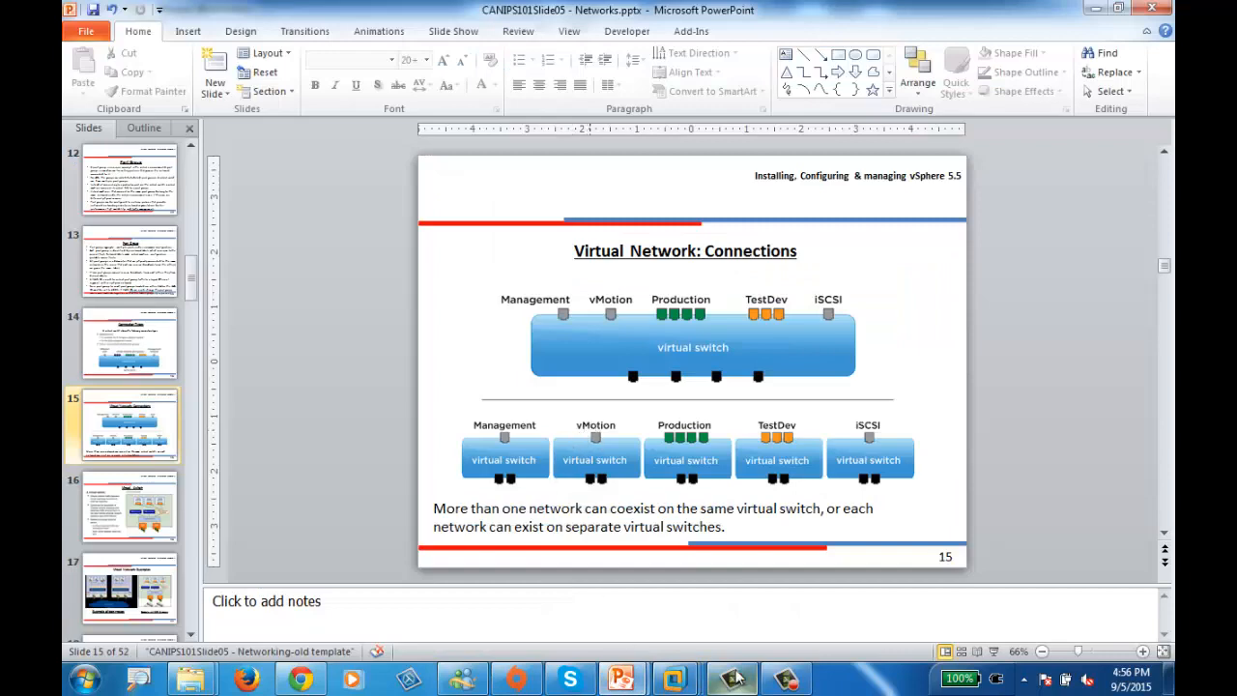
left_click(674, 679)
left_click(706, 541)
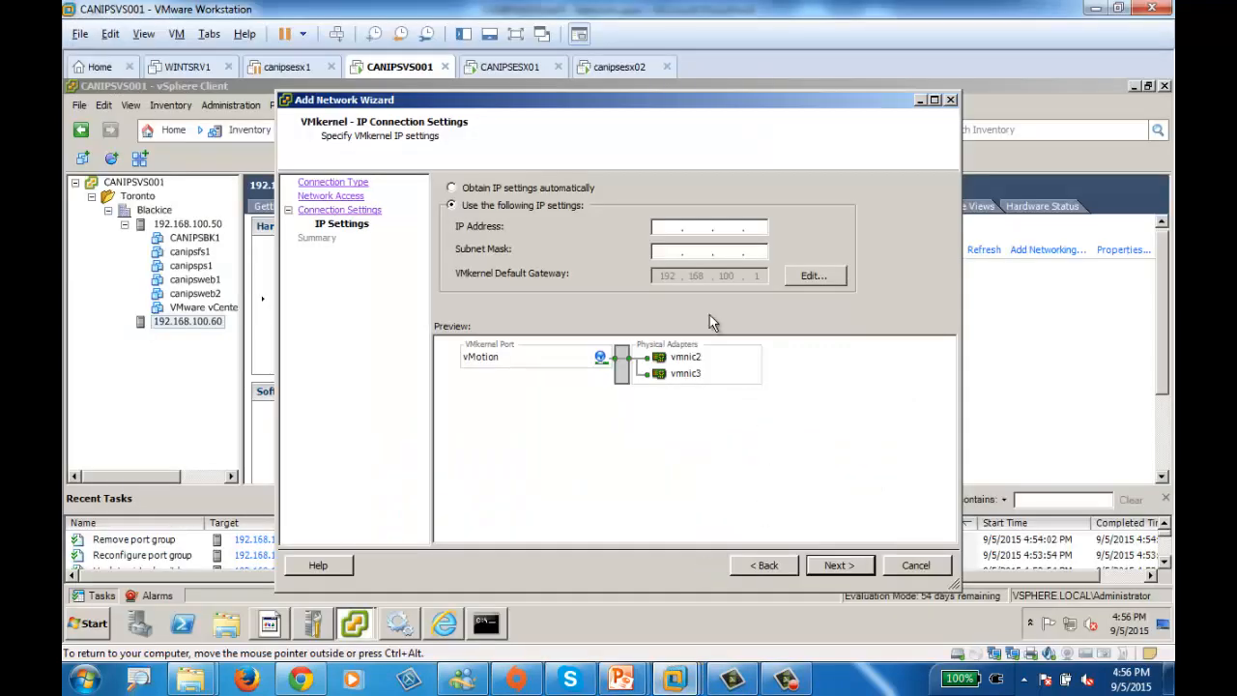
type("192.168.")
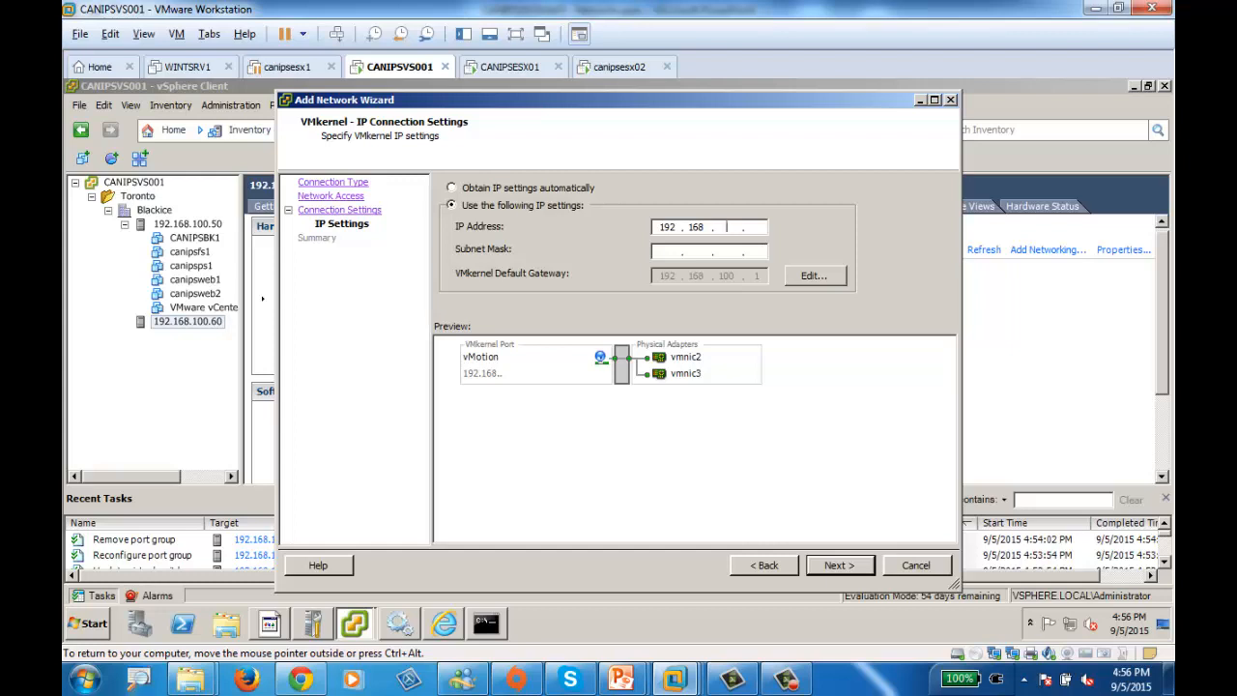
type("100 . 61")
key("Tab")
type("255 . 255 . 255 . 0")
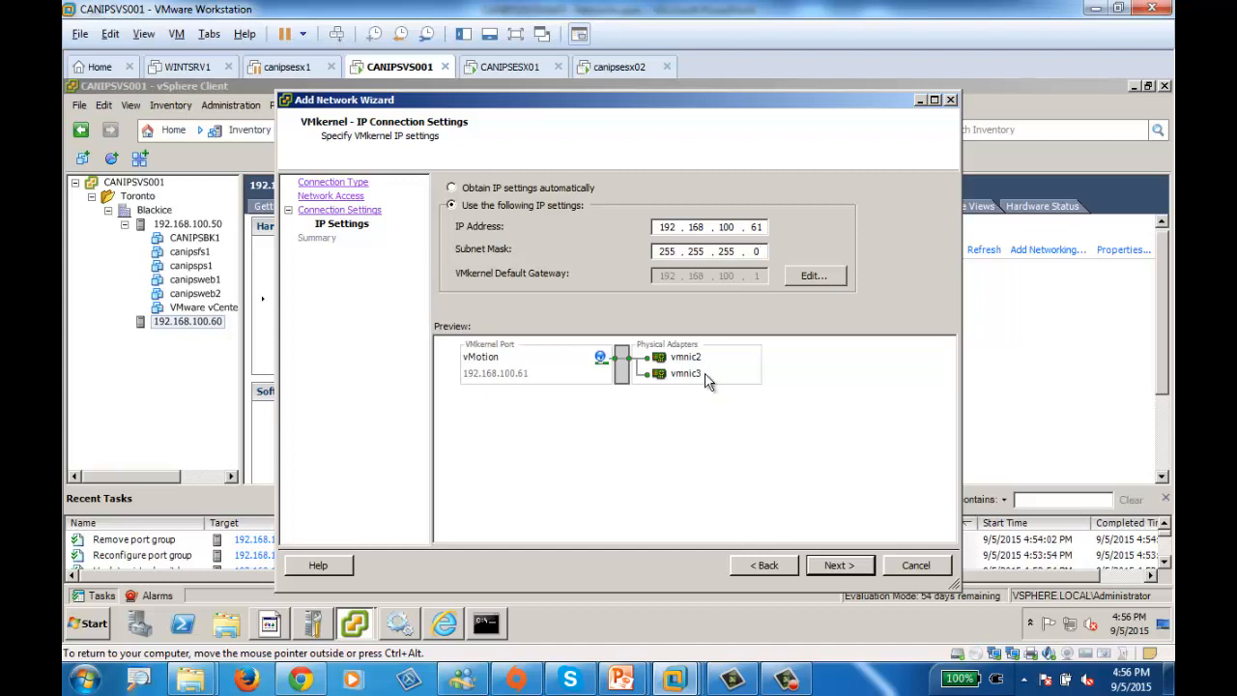
left_click(852, 565)
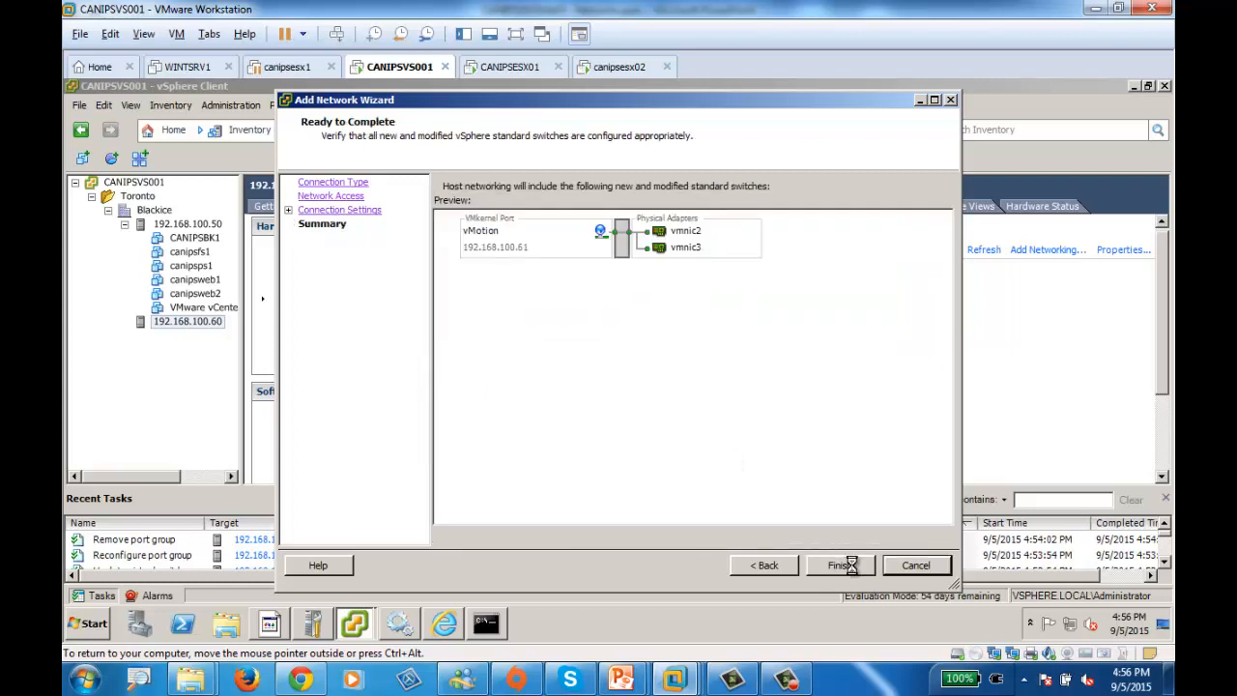
left_click(851, 566)
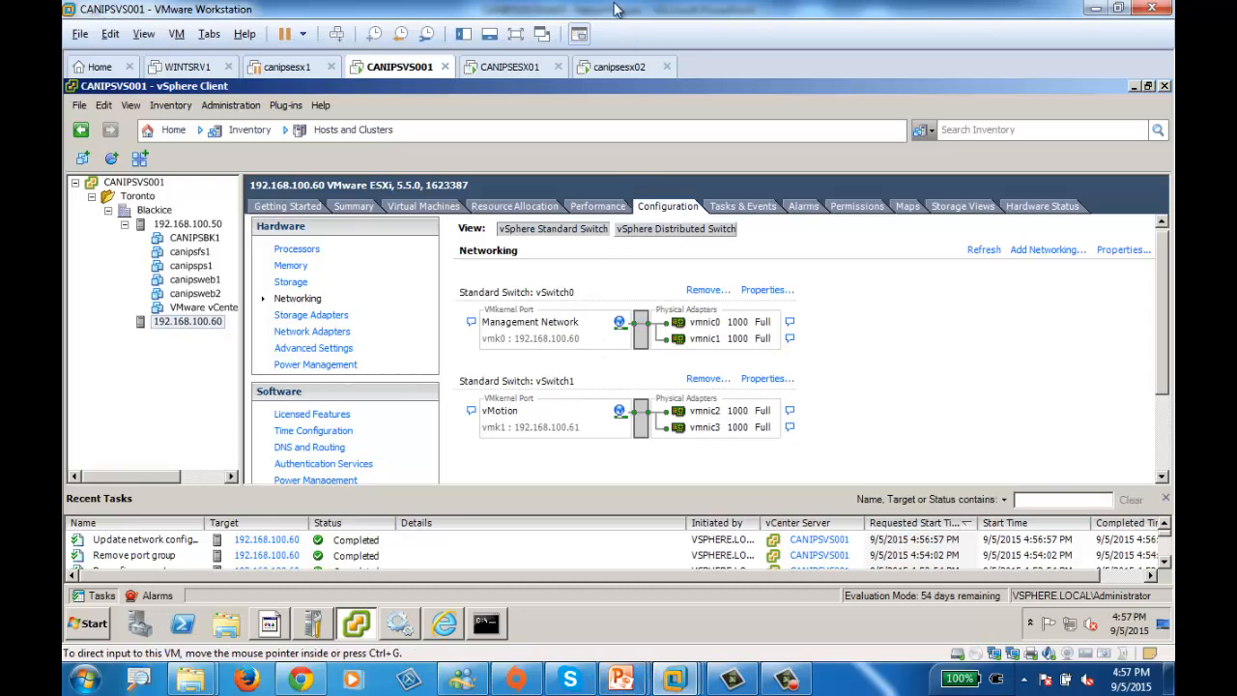
- Place the VMware Workstation window beside the PowerPoint slide to compare the host's management and vMotion switches with the diagram
left_click(624, 679)
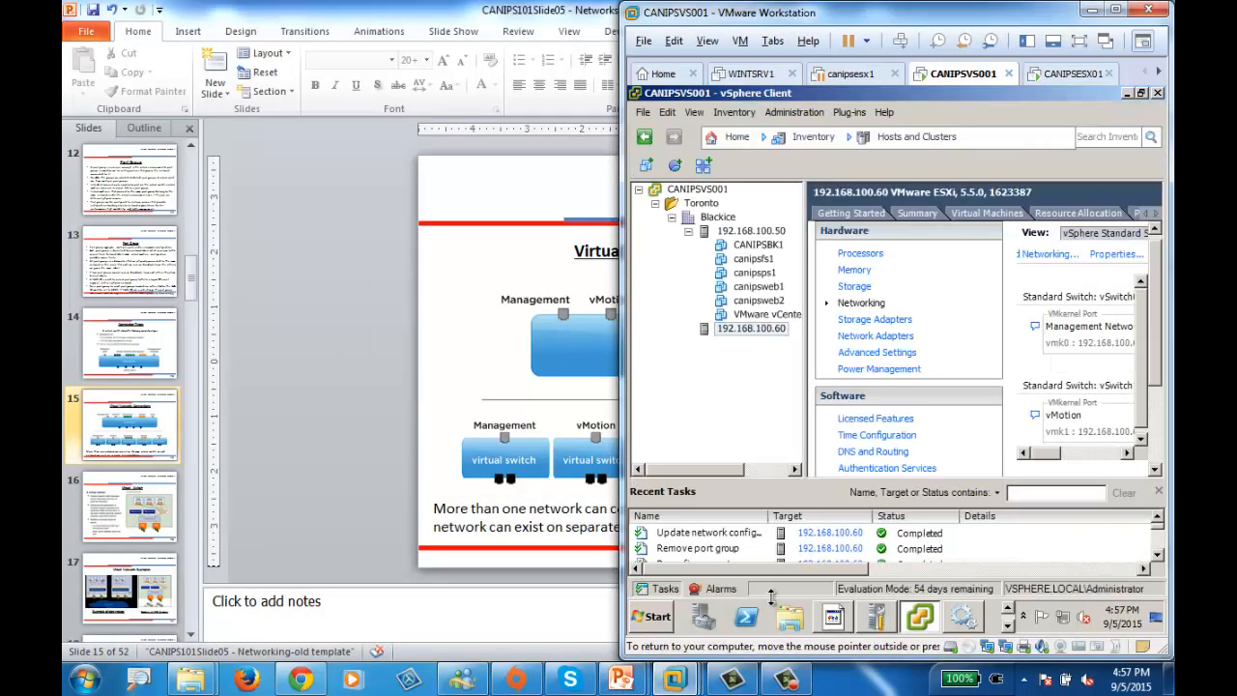
left_click_drag(961, 570, 708, 568)
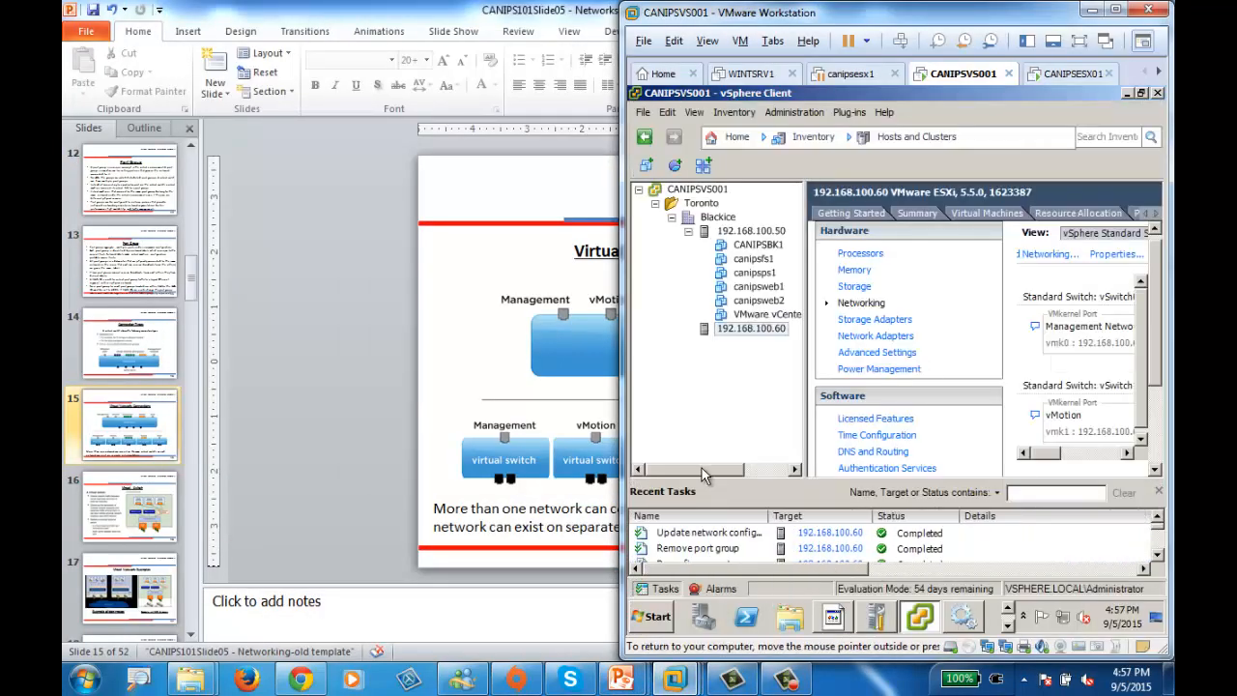